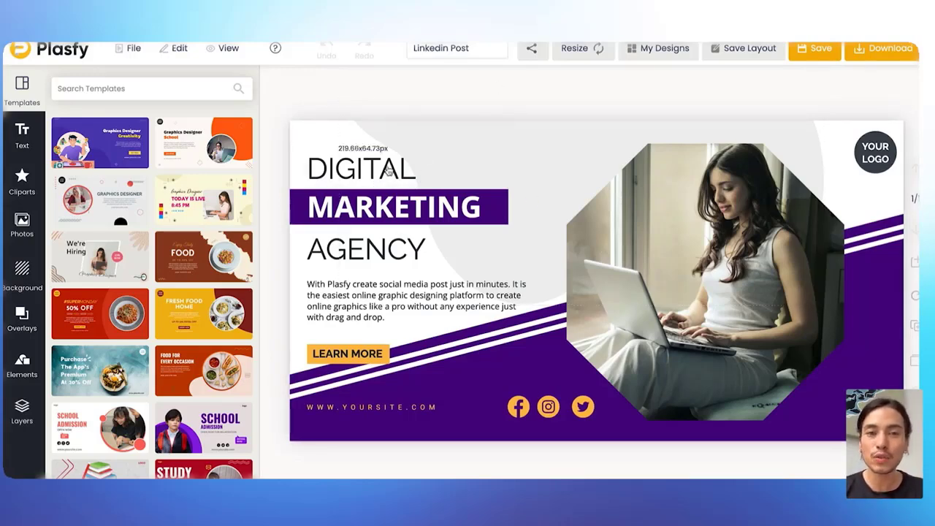
# - Shift the DIGITAL heading slightly to the right above MARKETING and replace its text with "texte"
pyautogui.moveTo(382, 169); pyautogui.dragTo(408, 149)
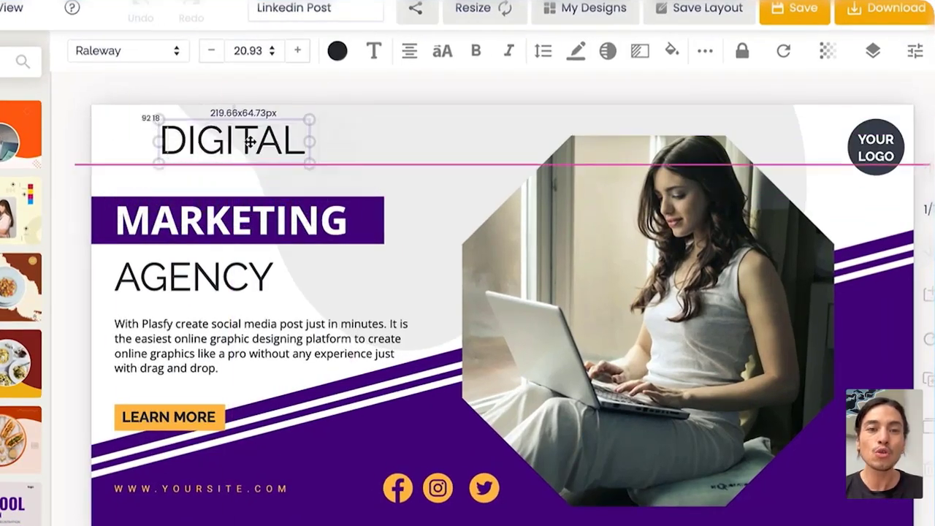
pyautogui.moveTo(249, 143); pyautogui.dragTo(219, 171)
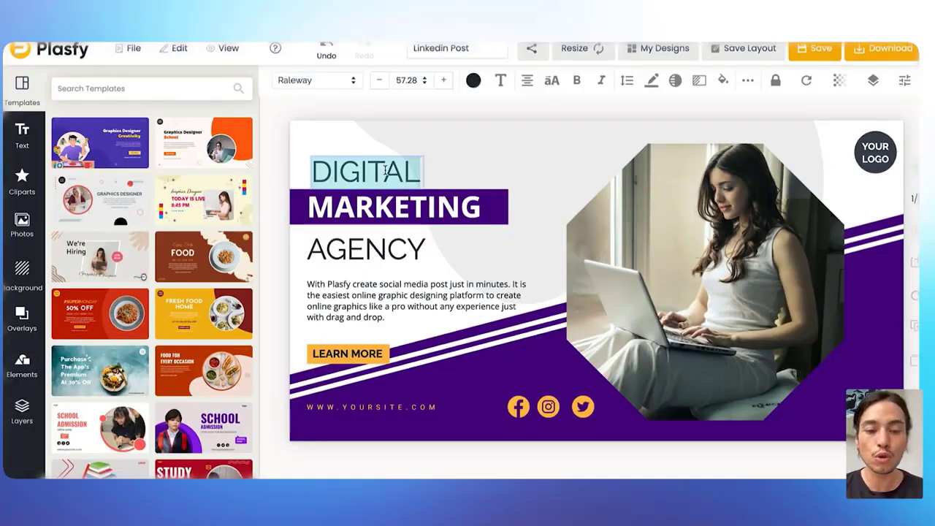
pyautogui.click(429, 152)
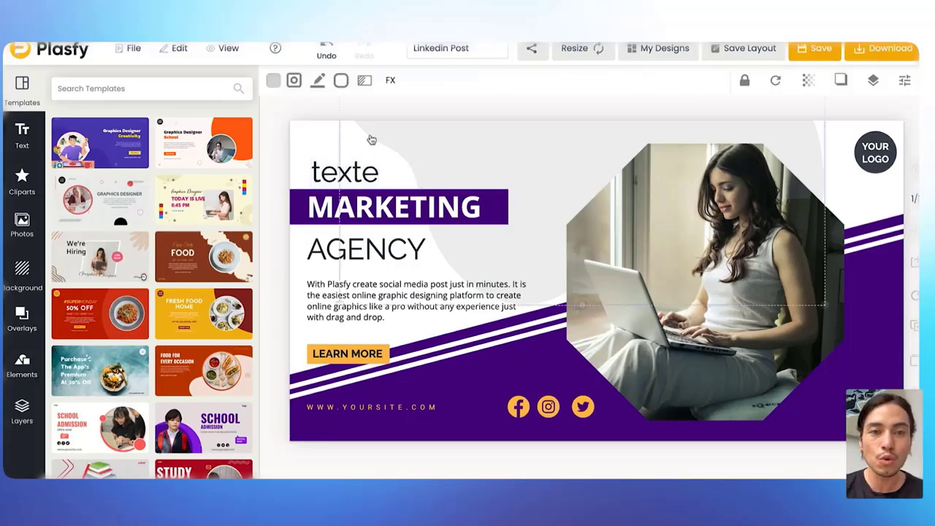
# - Set the font of the "texte" heading to Averia Serif Libre
pyautogui.click(339, 174)
pyautogui.click(322, 82)
pyautogui.scroll(-10, 328, 202)
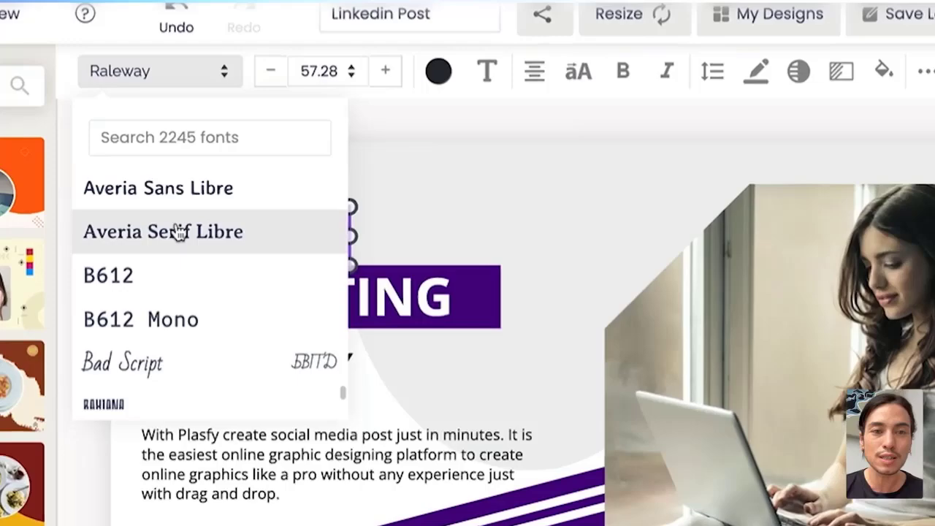
pyautogui.click(223, 208)
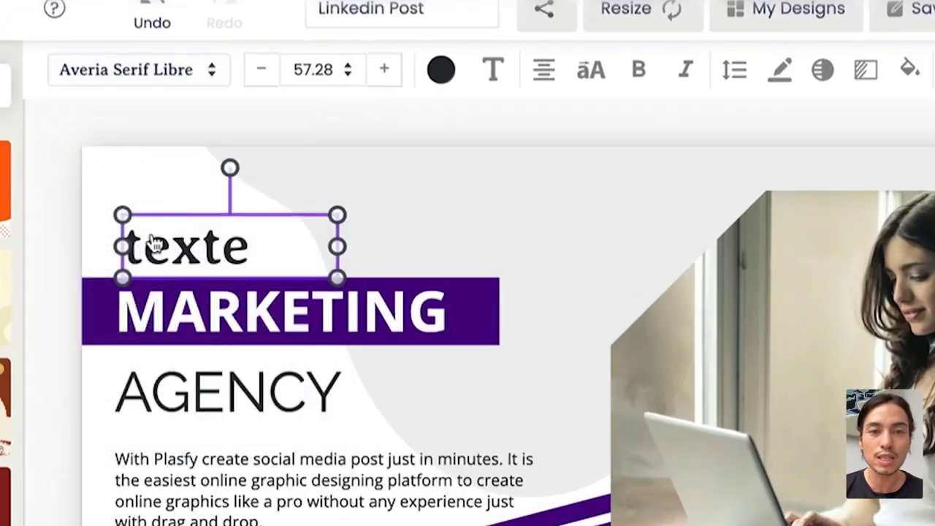
# - Review the color and shadow options for the "texte" heading and apply a purple-to-pink gradient to it
pyautogui.click(442, 70)
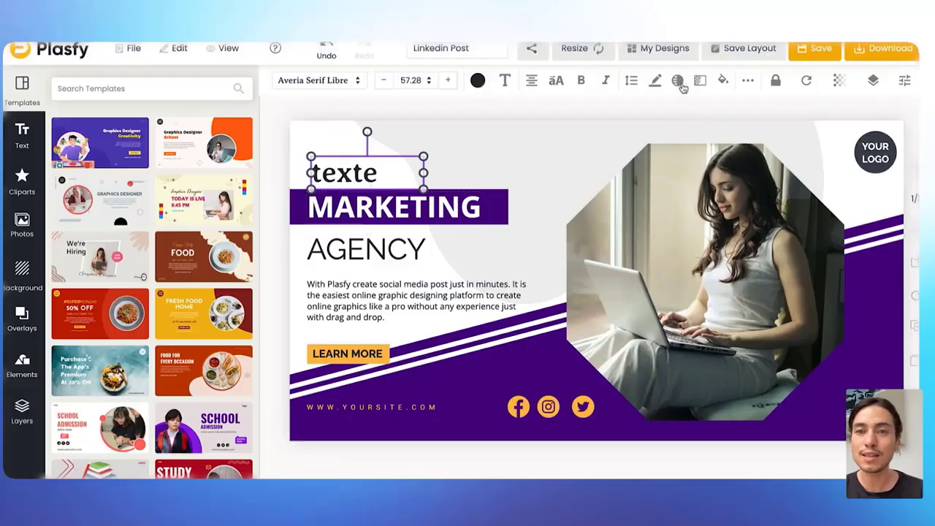
pyautogui.click(679, 83)
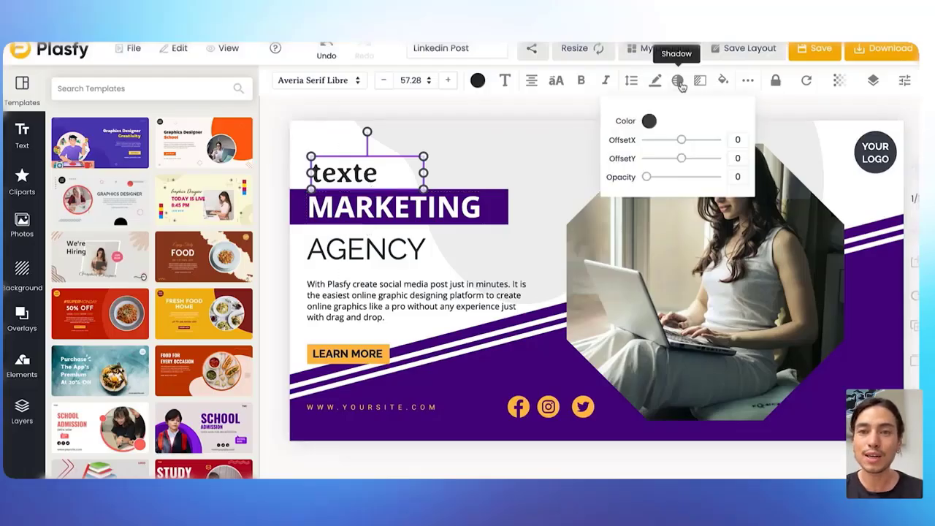
pyautogui.click(699, 83)
pyautogui.click(687, 187)
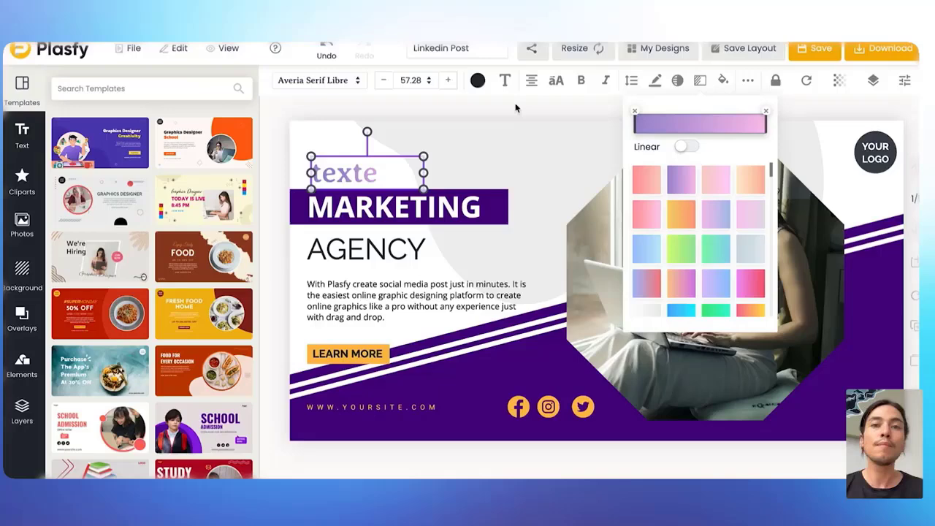
pyautogui.click(481, 148)
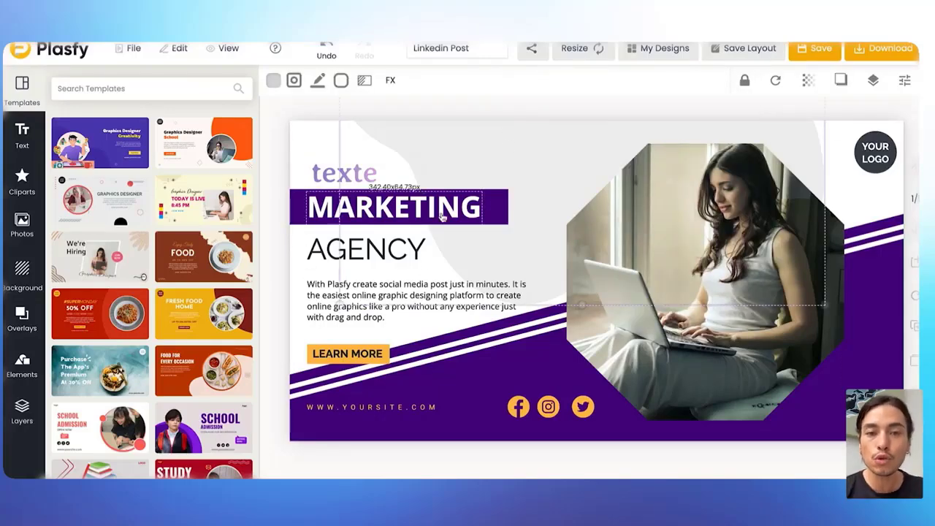
# - Move the body paragraph below AGENCY slightly down and to the right
pyautogui.click(360, 305)
pyautogui.moveTo(360, 306); pyautogui.dragTo(369, 310)
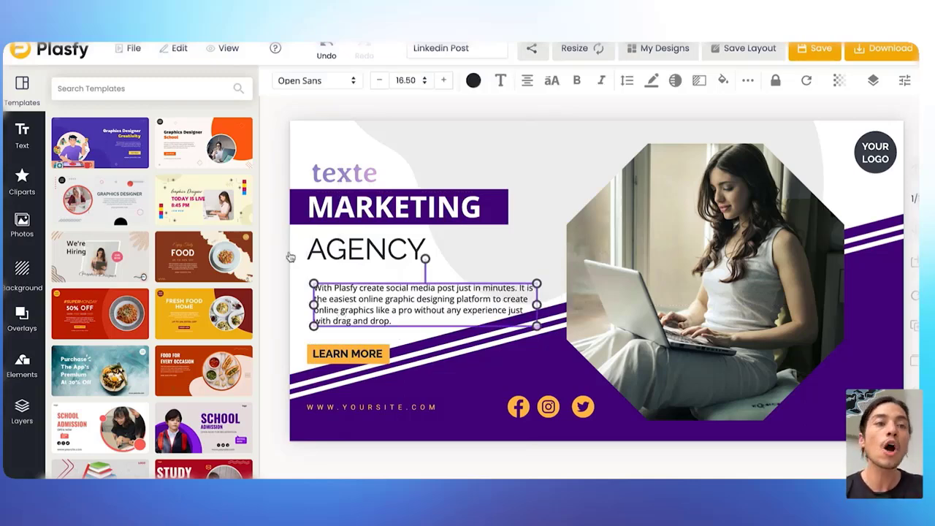
# - Add the yellow SHOP NOW text graphic from the ready-made text designs to the banner
pyautogui.click(22, 138)
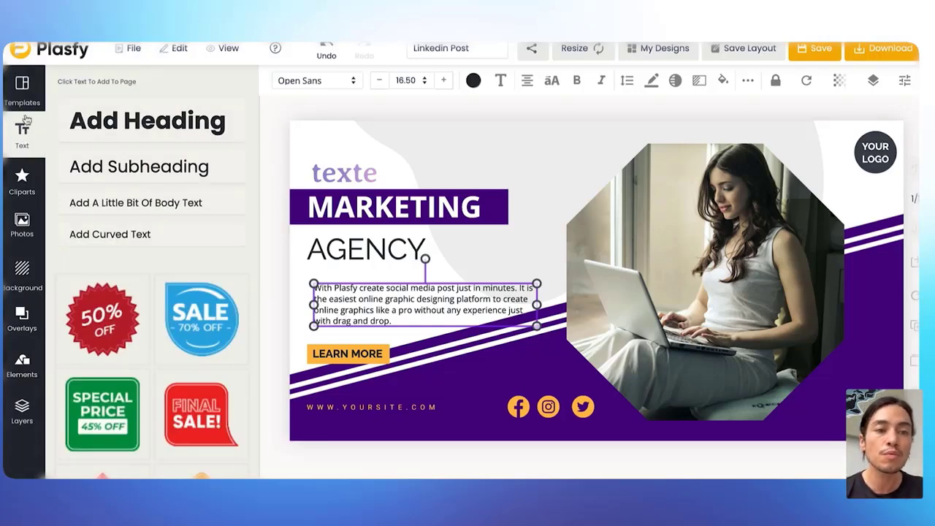
pyautogui.scroll(-10, 155, 326)
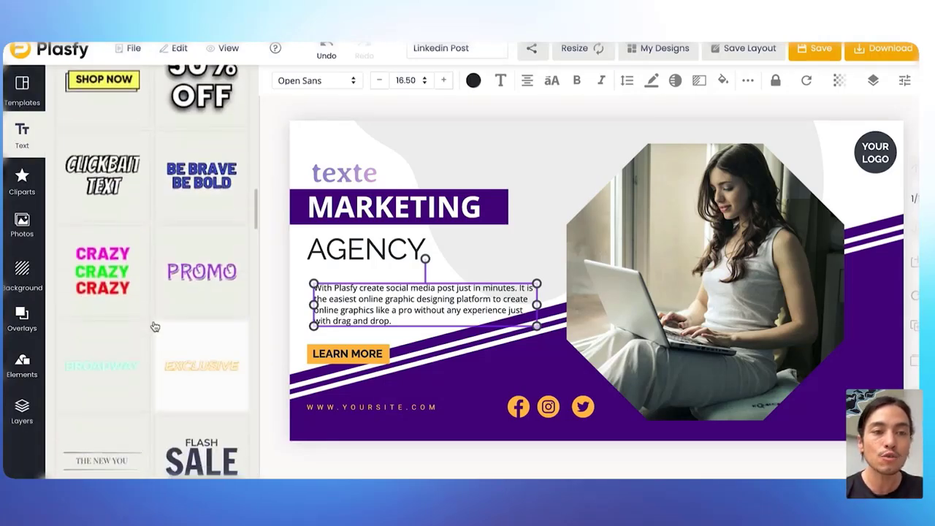
pyautogui.scroll(3, 151, 307)
pyautogui.click(115, 269)
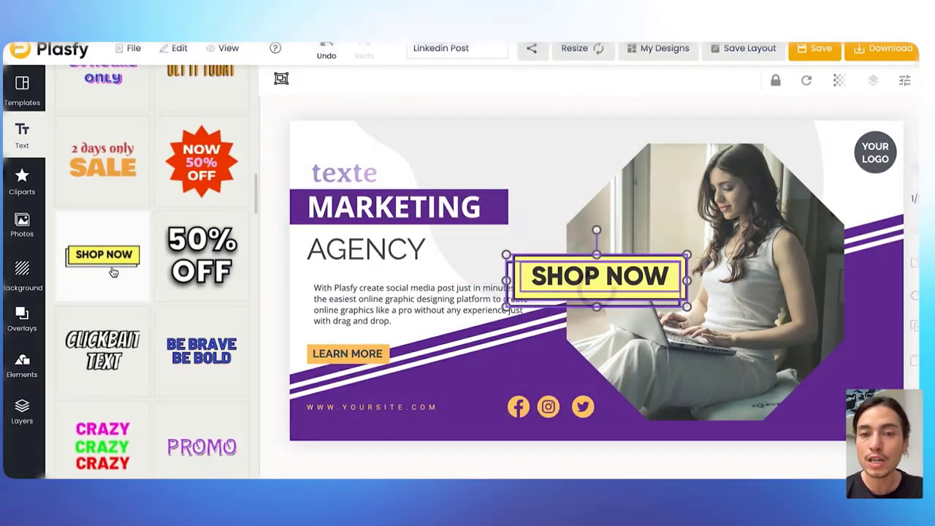
# - Change the SHOP NOW text to "Appel à l'action" and widen its text box to fit on one line
pyautogui.press('Escape')
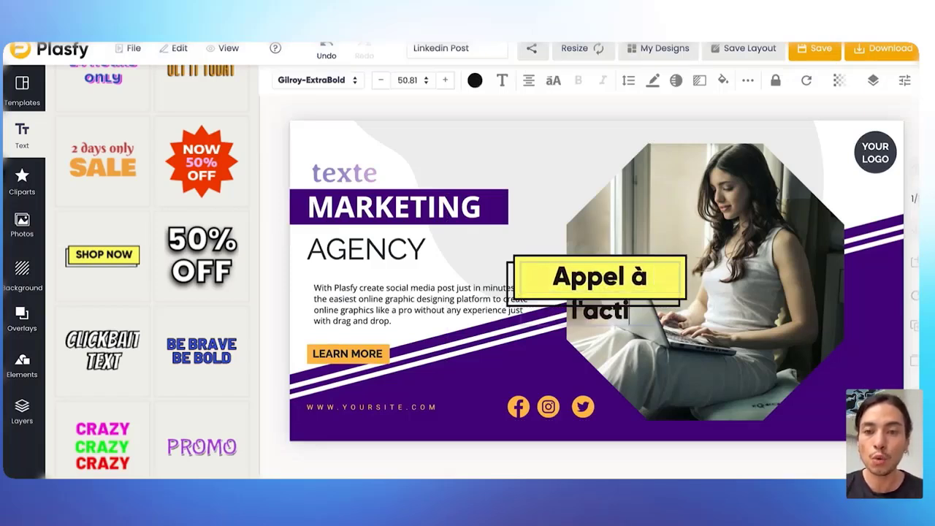
pyautogui.click(653, 287)
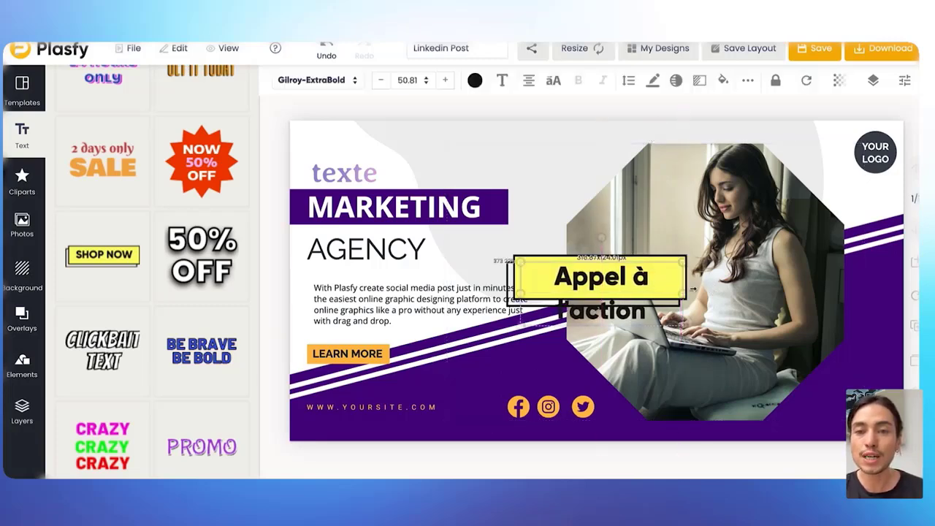
pyautogui.moveTo(692, 288); pyautogui.dragTo(717, 285)
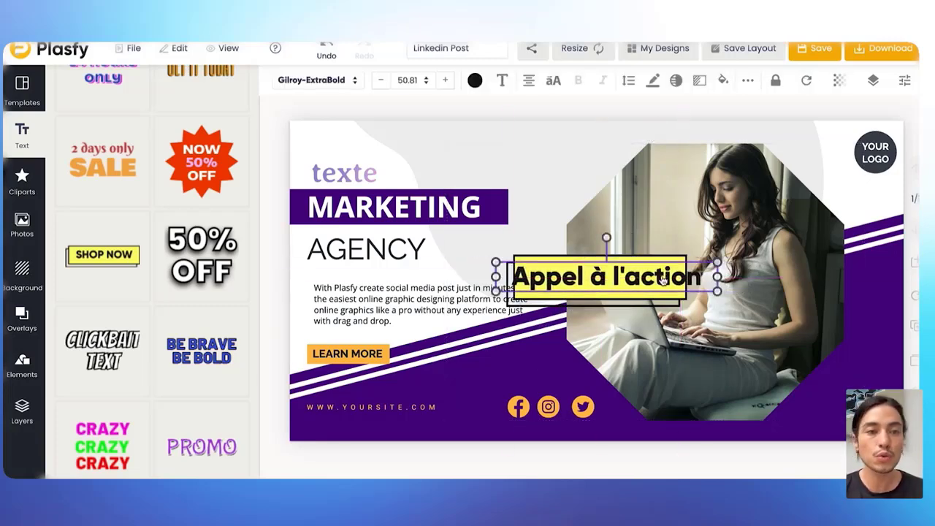
# - Browse the clipart library's categories from Shapes down to Stickers and back
pyautogui.click(21, 179)
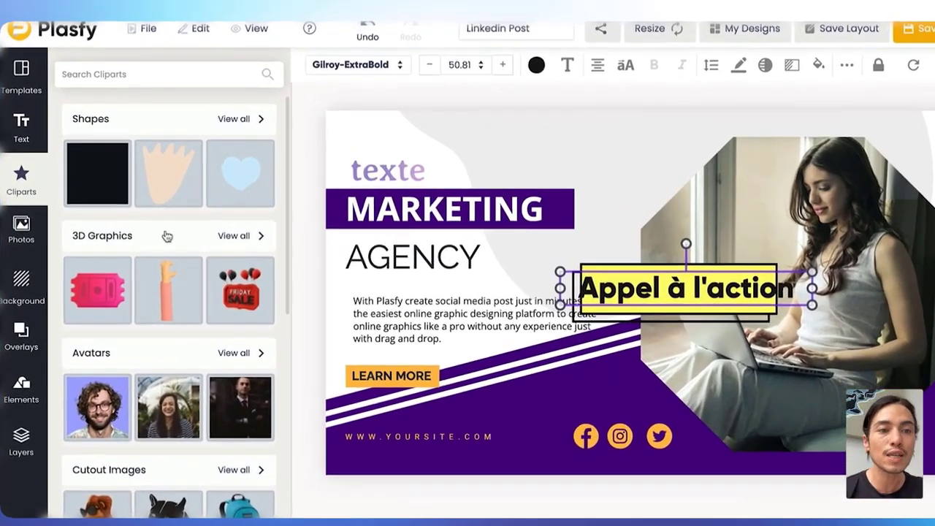
pyautogui.scroll(-10, 179, 281)
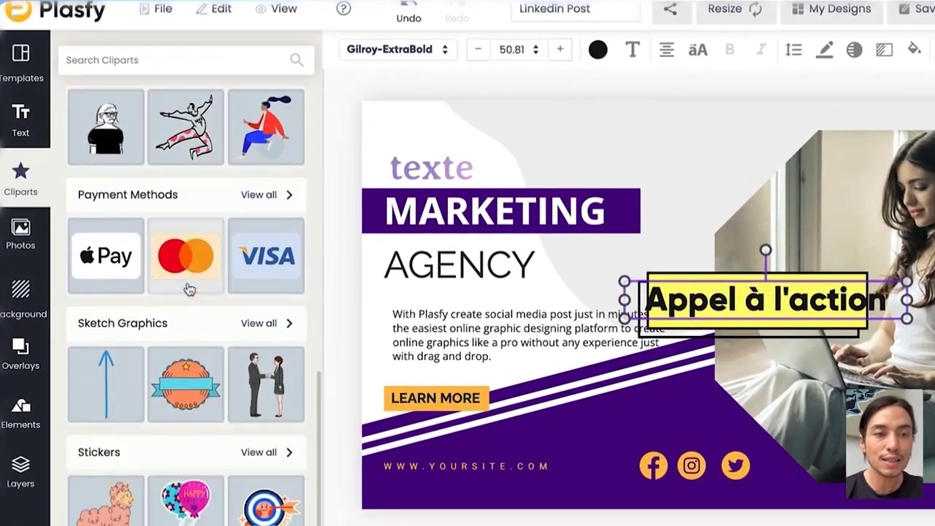
pyautogui.scroll(-2, 188, 288)
pyautogui.scroll(5, 188, 288)
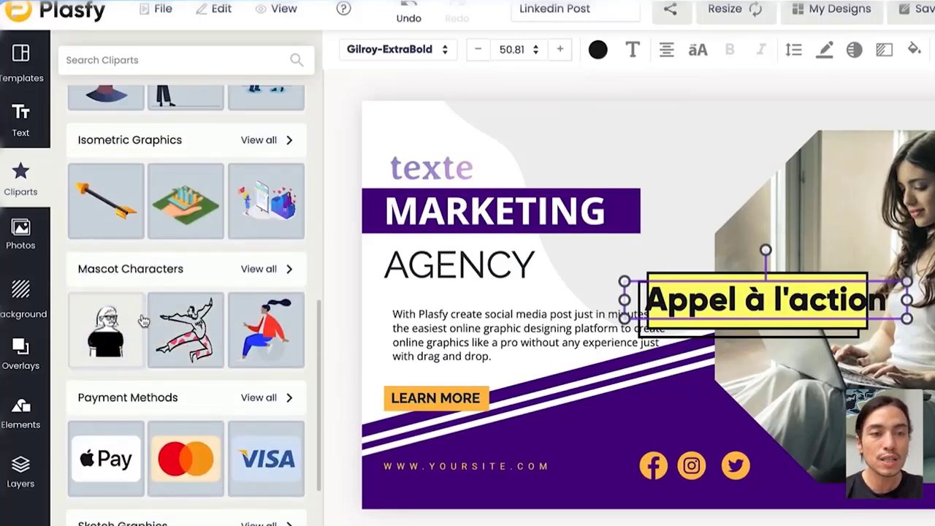
pyautogui.scroll(6, 220, 333)
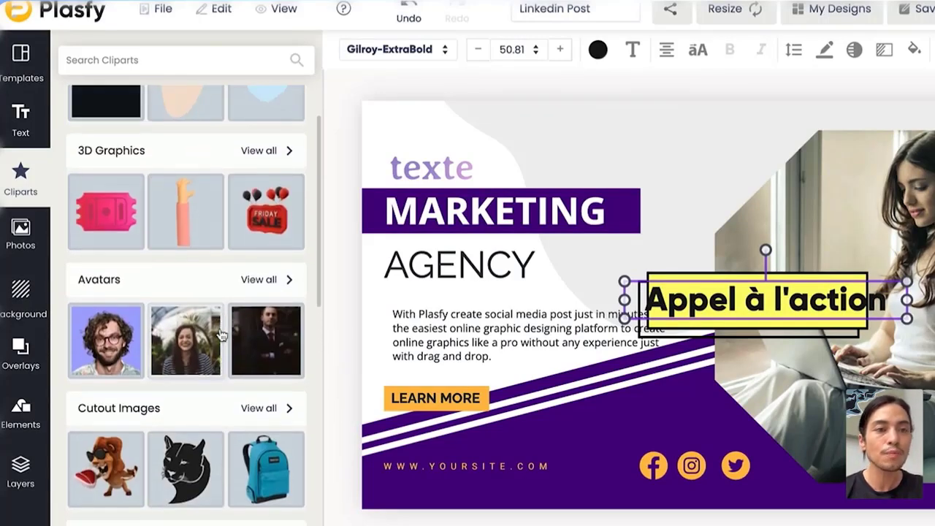
pyautogui.scroll(1, 232, 343)
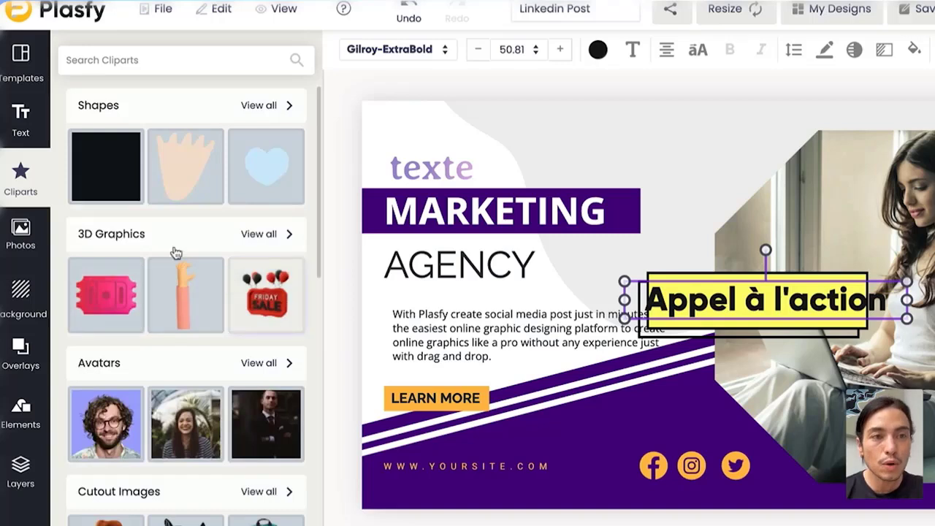
pyautogui.scroll(-1, 169, 312)
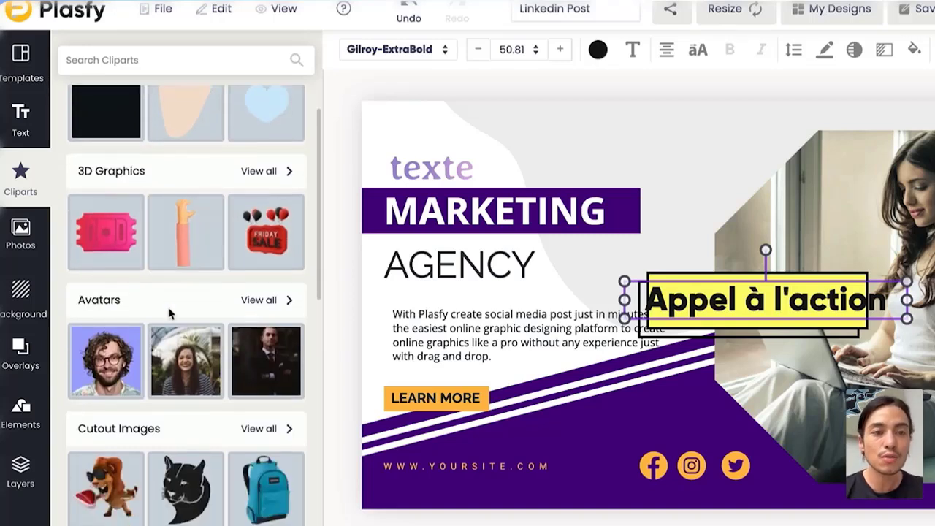
# - Examine the 3D Graphics cliparts, including 3D Bay and its Appliances collection, and return to the main clipart categories
pyautogui.click(262, 171)
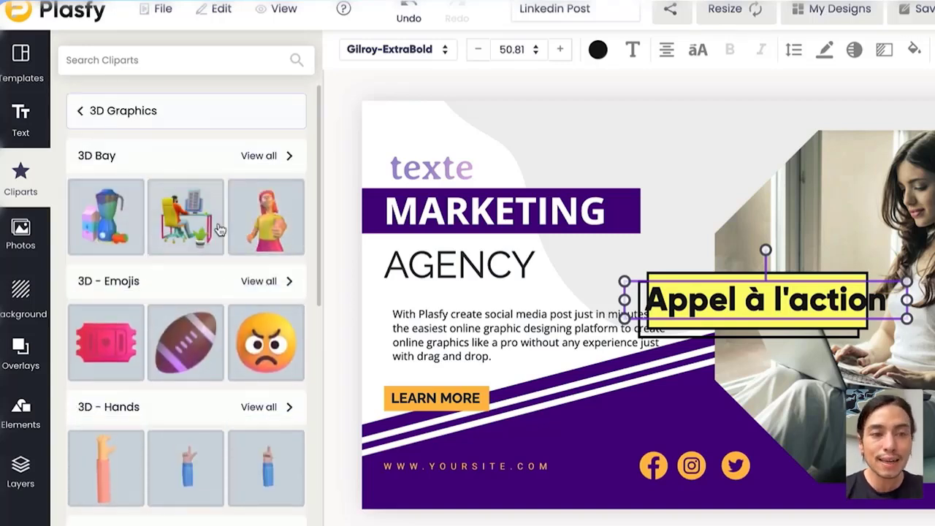
pyautogui.scroll(-5, 212, 248)
pyautogui.scroll(5, 202, 267)
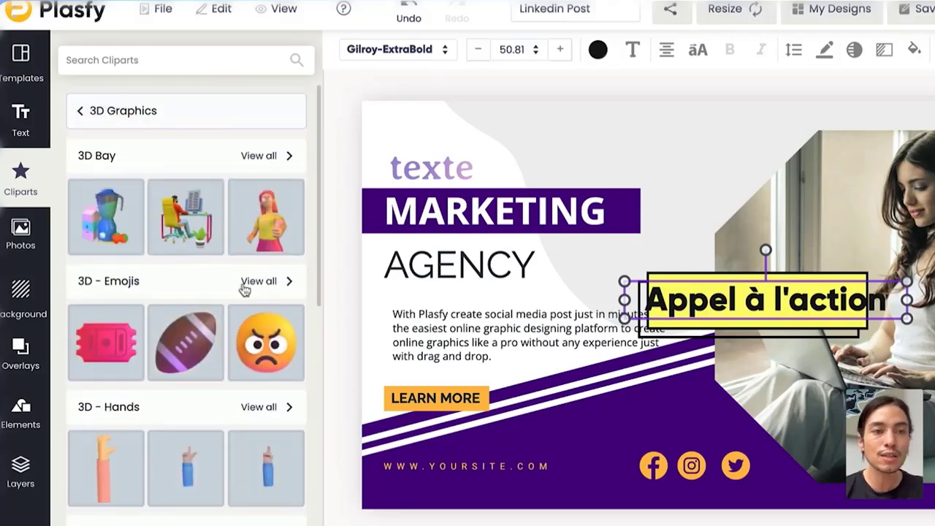
pyautogui.click(267, 156)
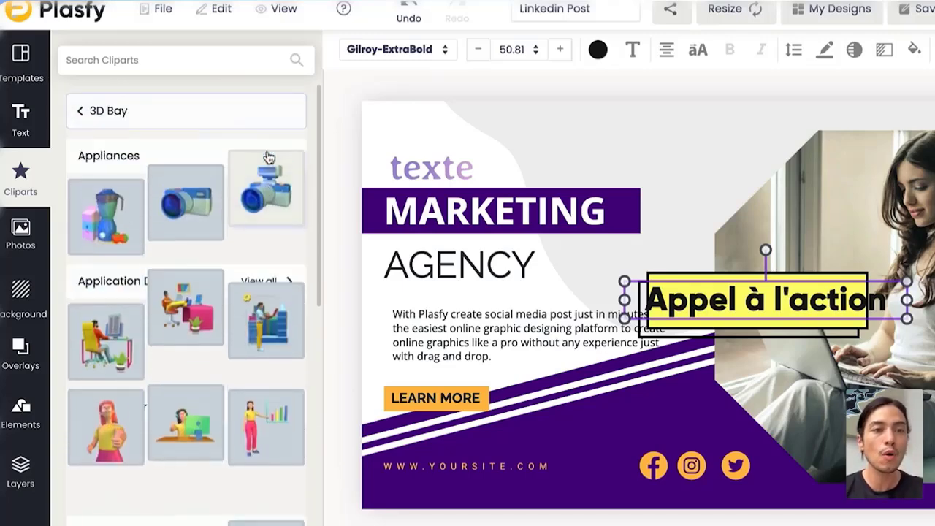
pyautogui.click(258, 155)
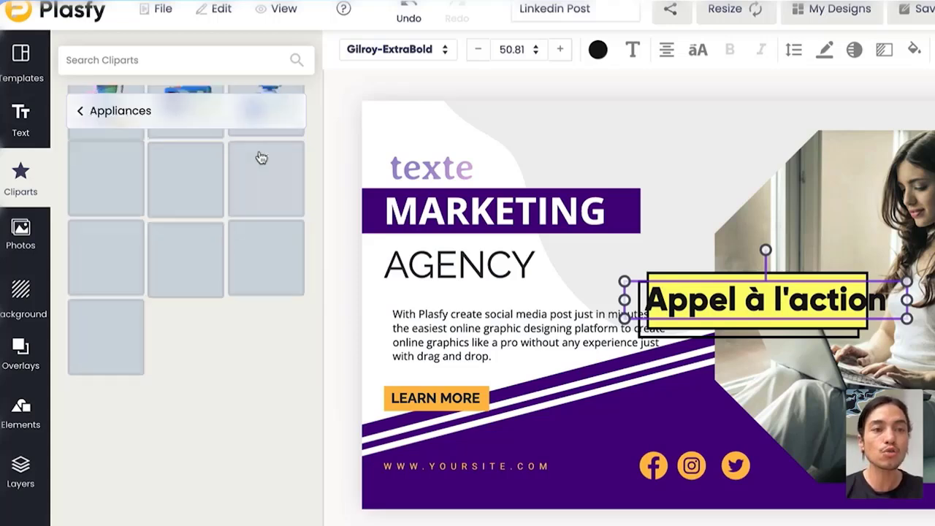
pyautogui.click(80, 114)
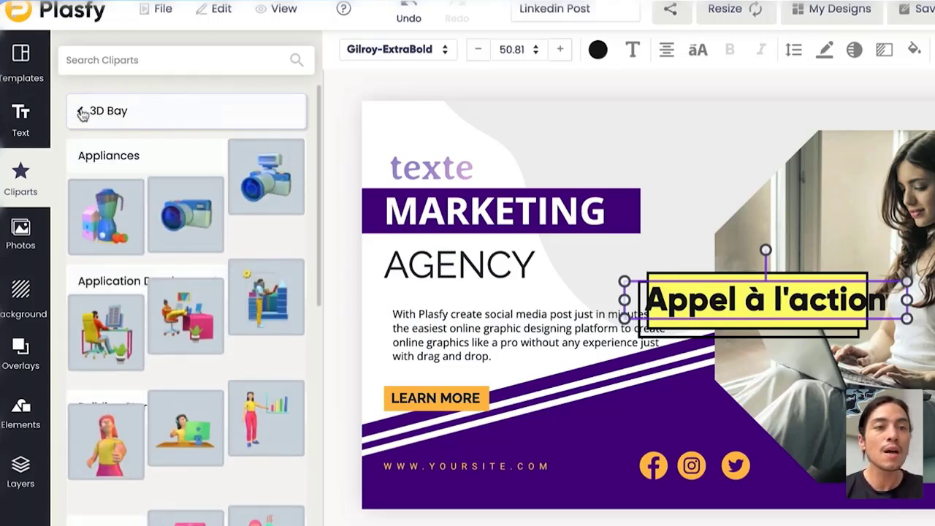
pyautogui.click(79, 112)
pyautogui.click(79, 111)
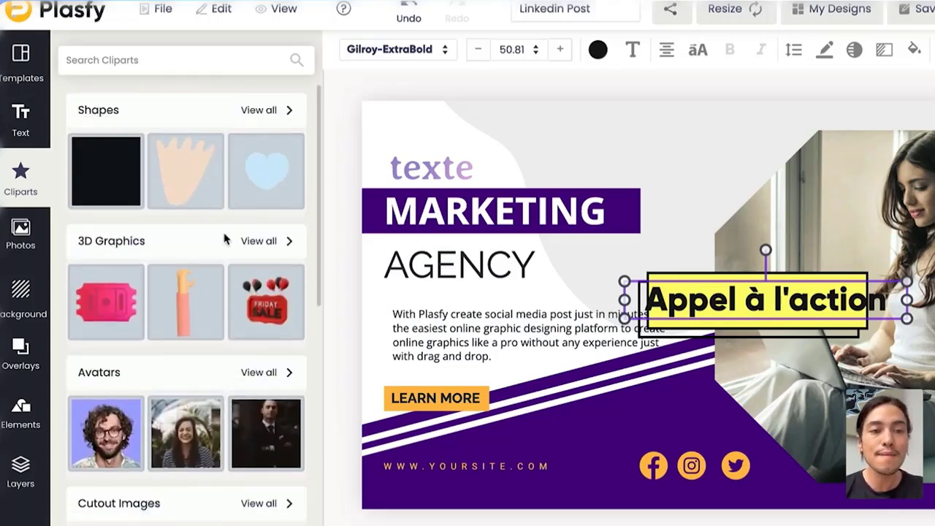
# - Add the black-hooded woman with glasses from the Black and White Characters under Mascot Characters and place her in the banner's lower-left corner
pyautogui.scroll(-8, 225, 239)
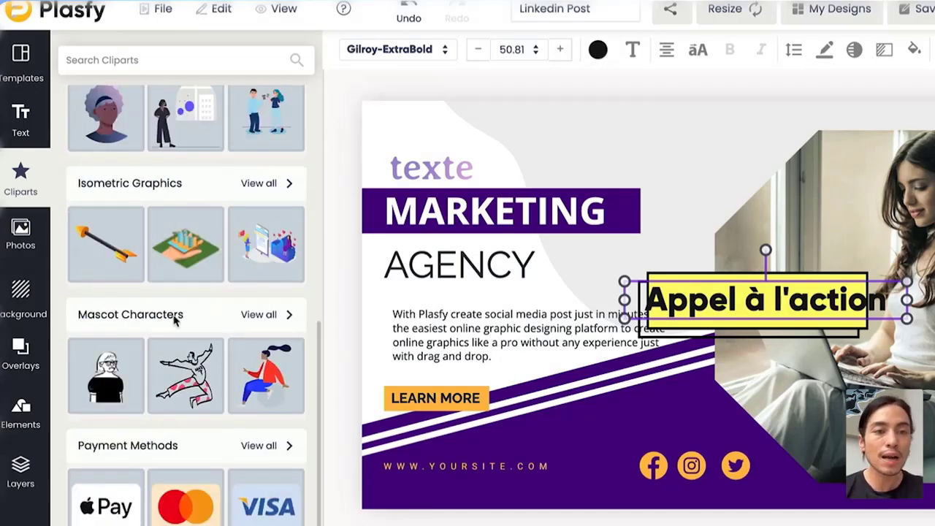
pyautogui.click(275, 316)
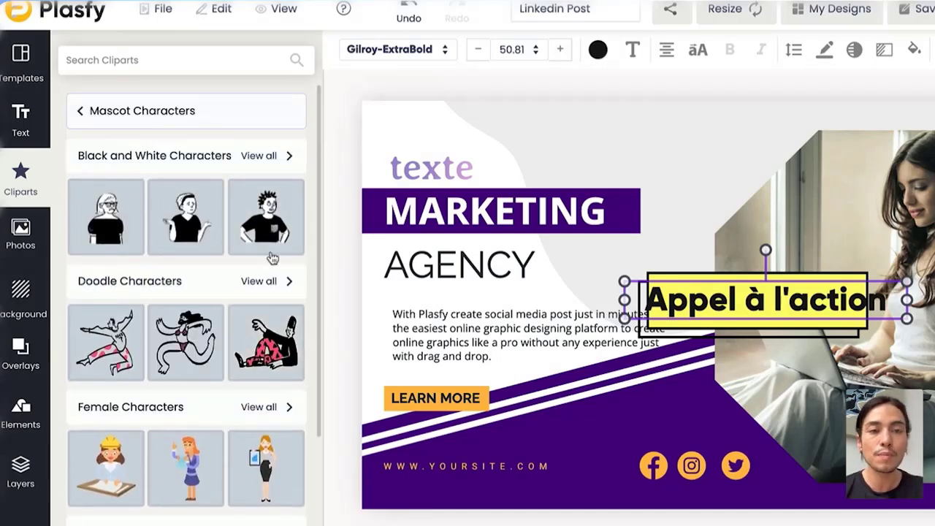
pyautogui.click(274, 156)
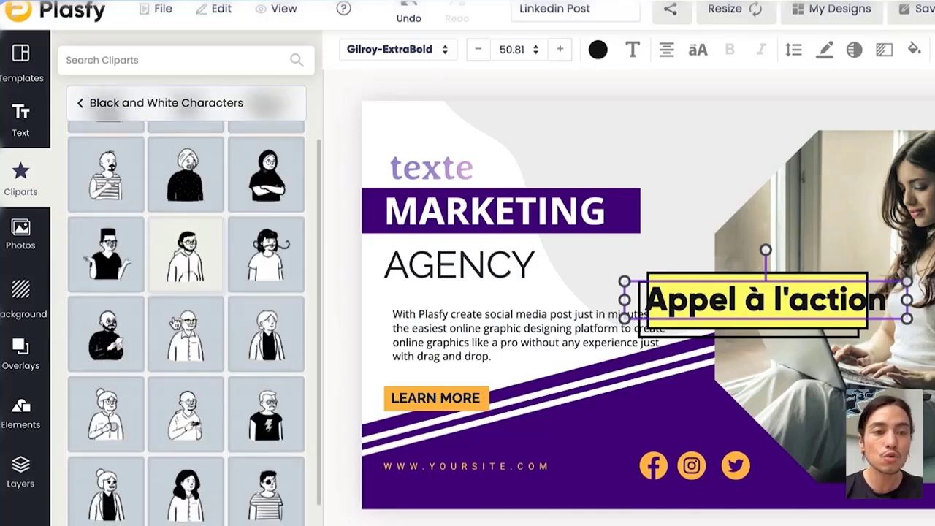
pyautogui.scroll(-2, 176, 322)
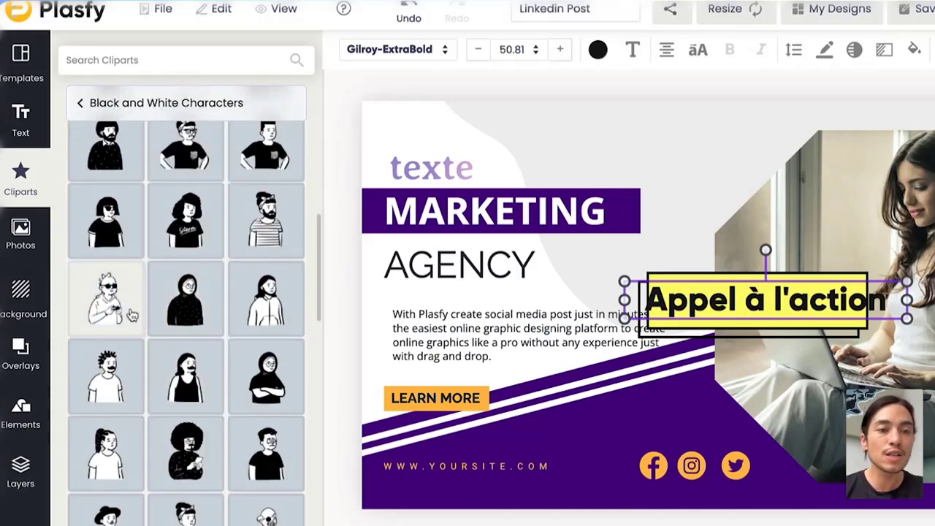
pyautogui.click(186, 300)
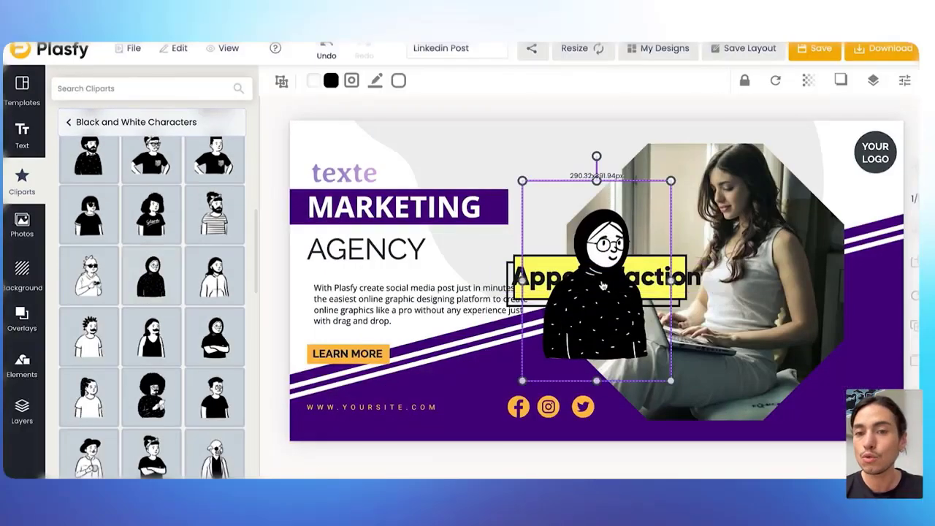
pyautogui.moveTo(799, 266); pyautogui.dragTo(770, 265)
pyautogui.moveTo(610, 251); pyautogui.dragTo(355, 323)
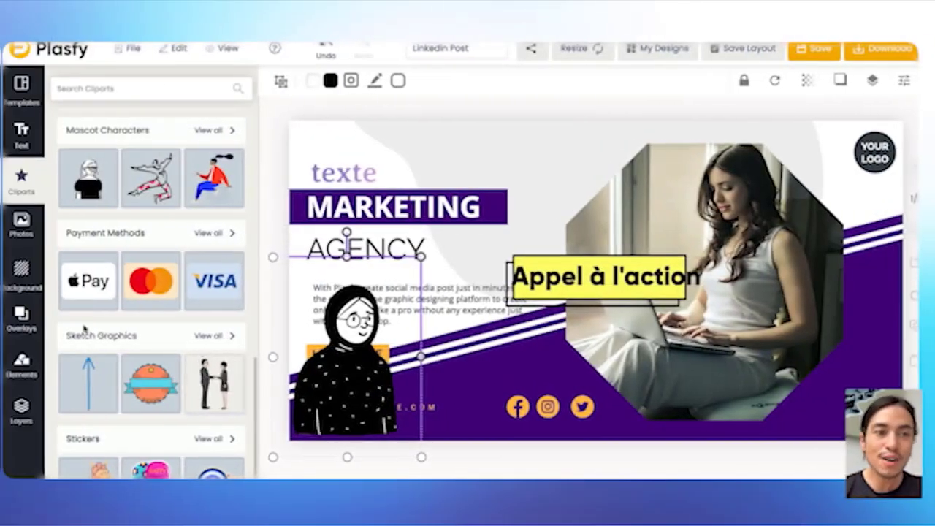
# - Search the Pixabay photo source for "Business" and look through the results
pyautogui.click(22, 227)
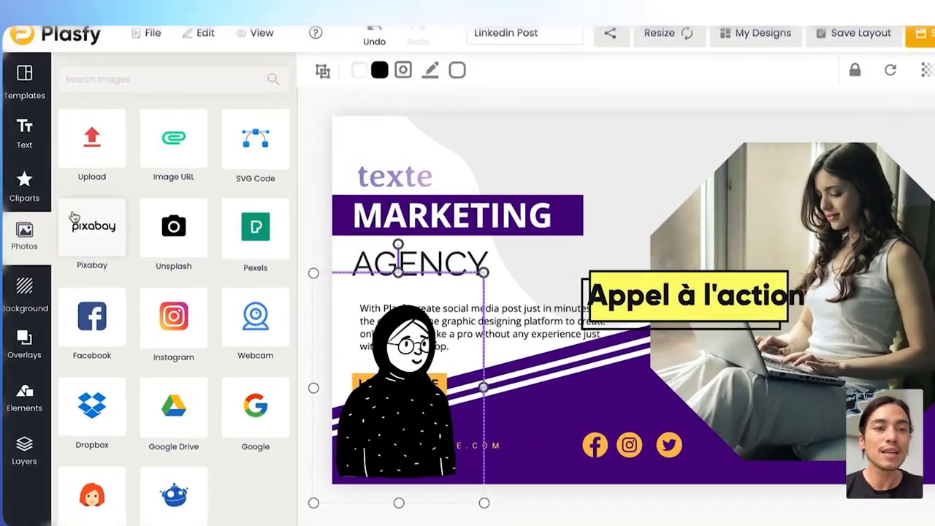
pyautogui.click(82, 216)
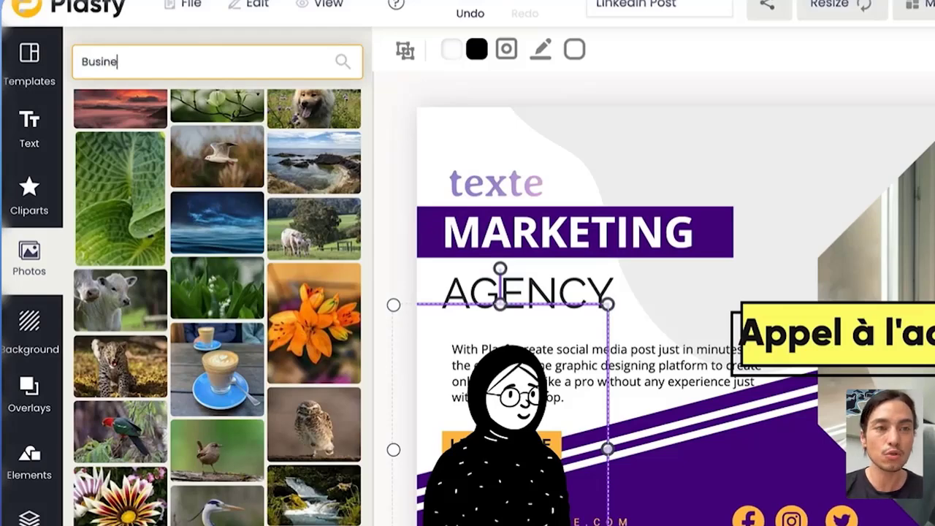
pyautogui.press('Return')
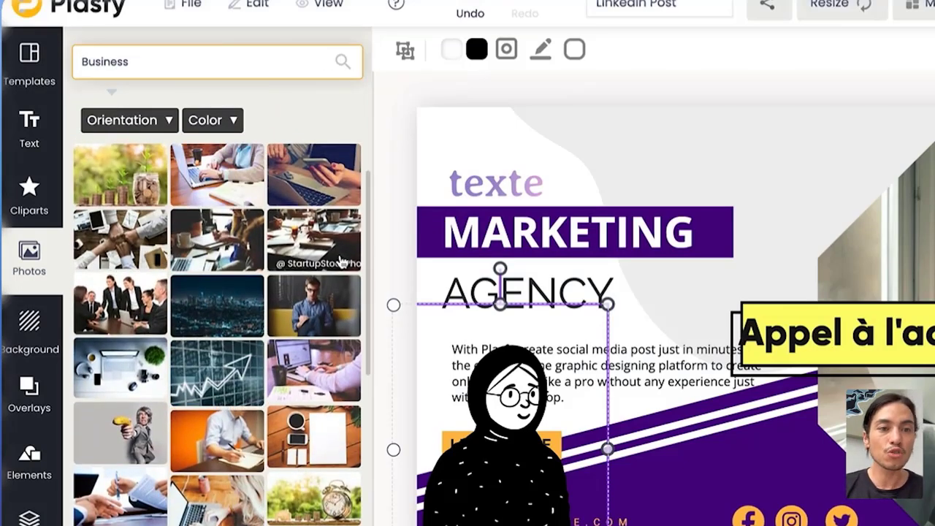
pyautogui.scroll(-1, 275, 372)
pyautogui.scroll(-3, 274, 373)
pyautogui.scroll(10, 275, 371)
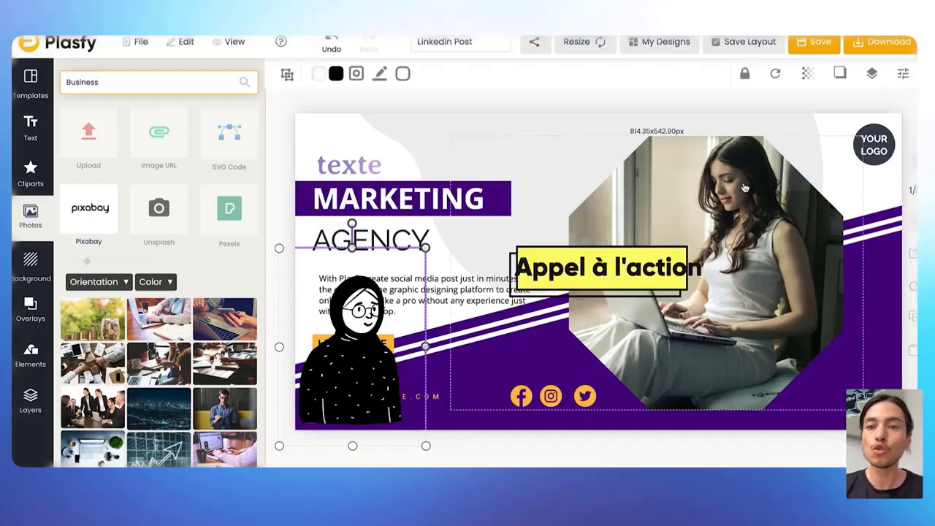
# - Replace the octagonal photo with the Business image of hands at a laptop and coffee cup, and shift it rightward within the banner
pyautogui.click(186, 306)
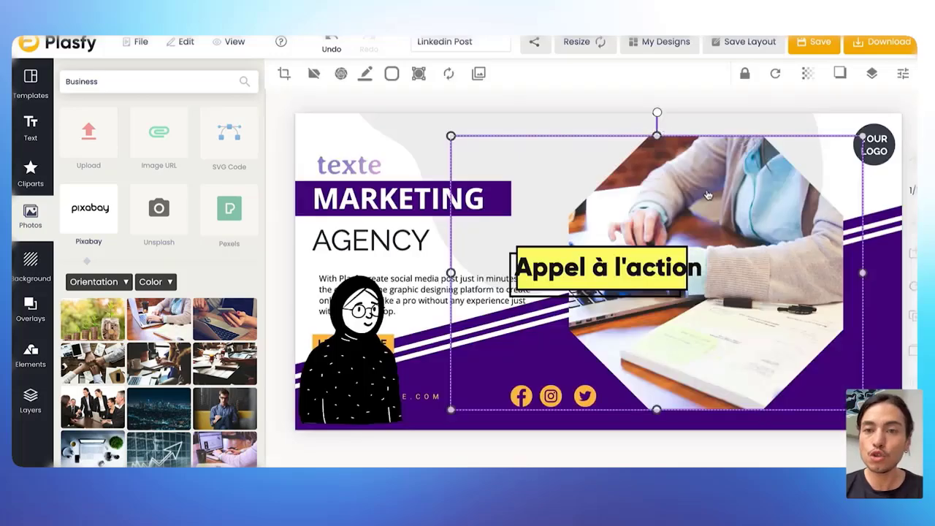
pyautogui.moveTo(707, 195); pyautogui.dragTo(749, 228)
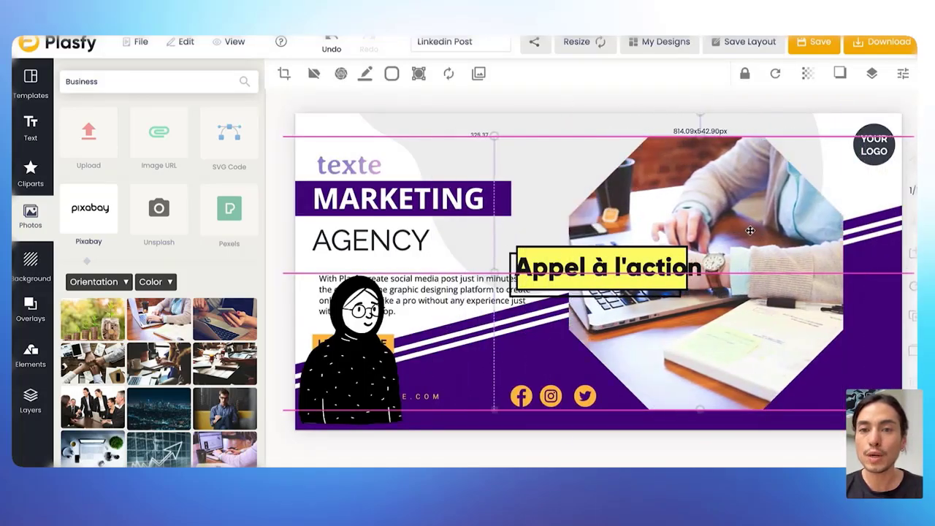
pyautogui.doubleClick(750, 234)
pyautogui.click(855, 63)
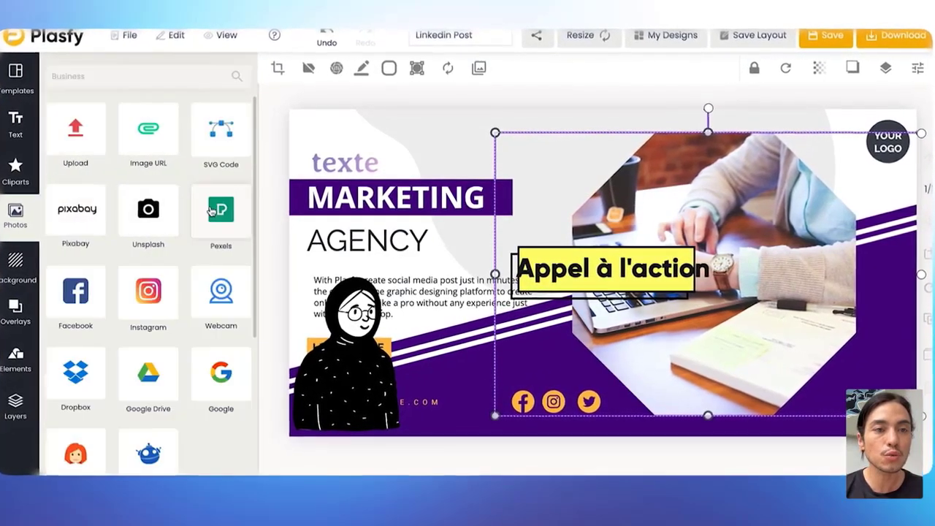
# - Look over the full list of available photo sources
pyautogui.scroll(-5, 210, 212)
pyautogui.scroll(5, 209, 211)
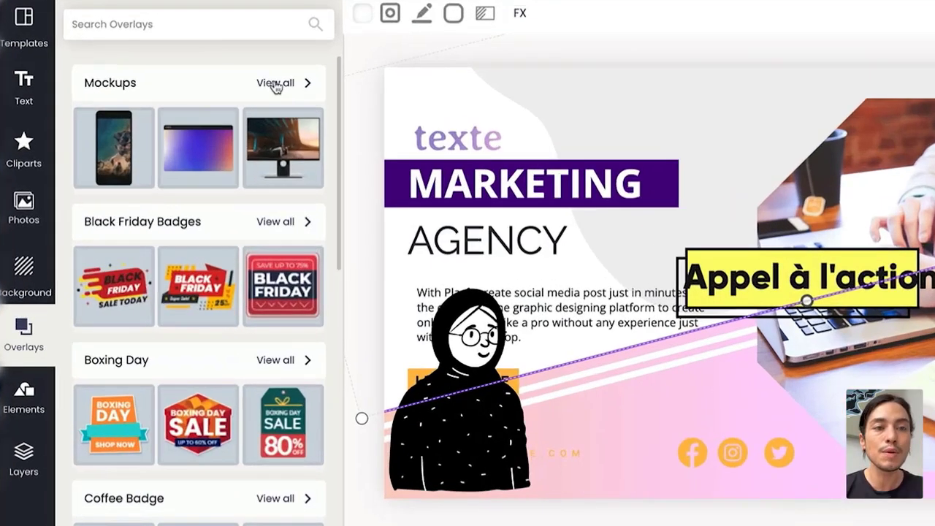
# - Examine the Android Phones and Browser Mockups collections within the Mockups overlays
pyautogui.click(215, 125)
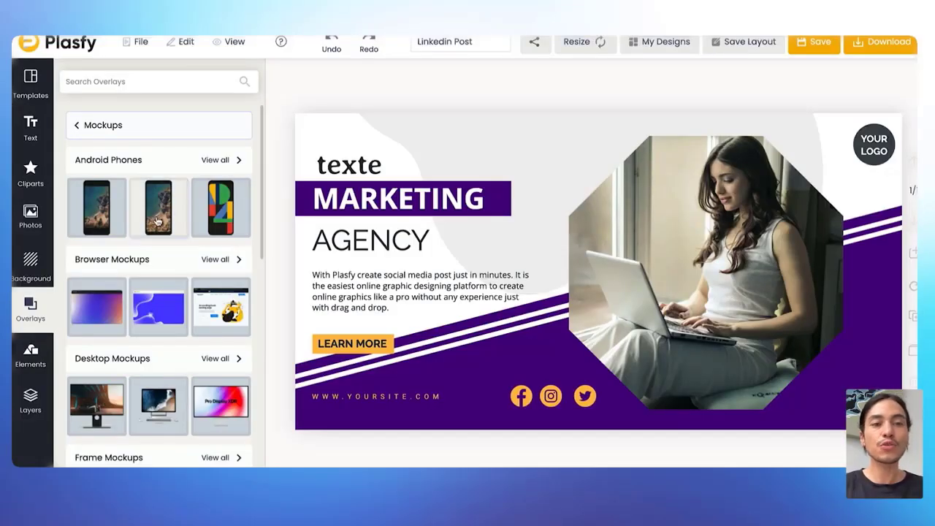
pyautogui.click(215, 160)
pyautogui.scroll(-1, 195, 252)
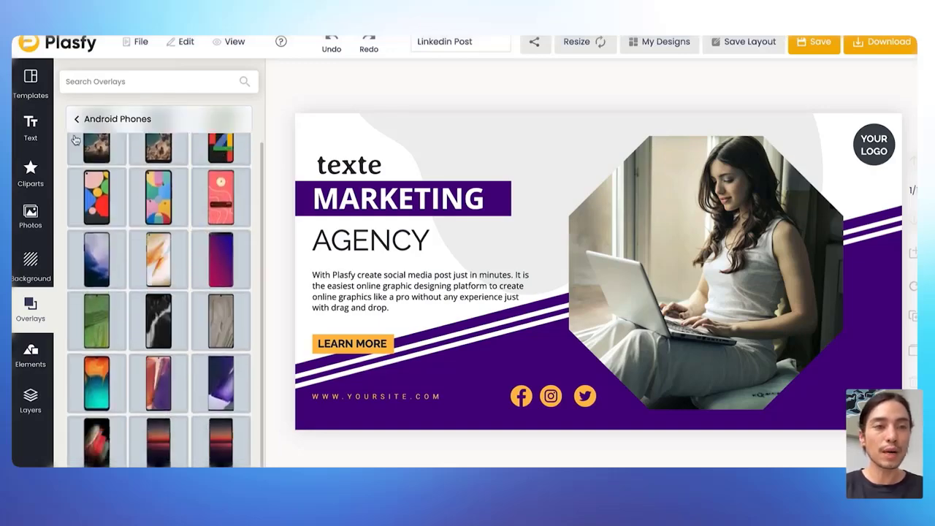
pyautogui.click(76, 119)
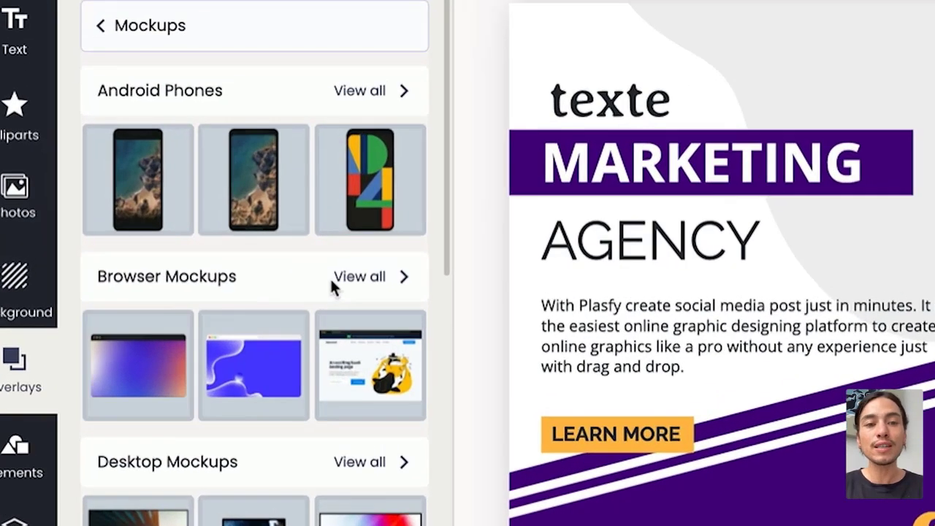
pyautogui.click(214, 203)
pyautogui.click(103, 29)
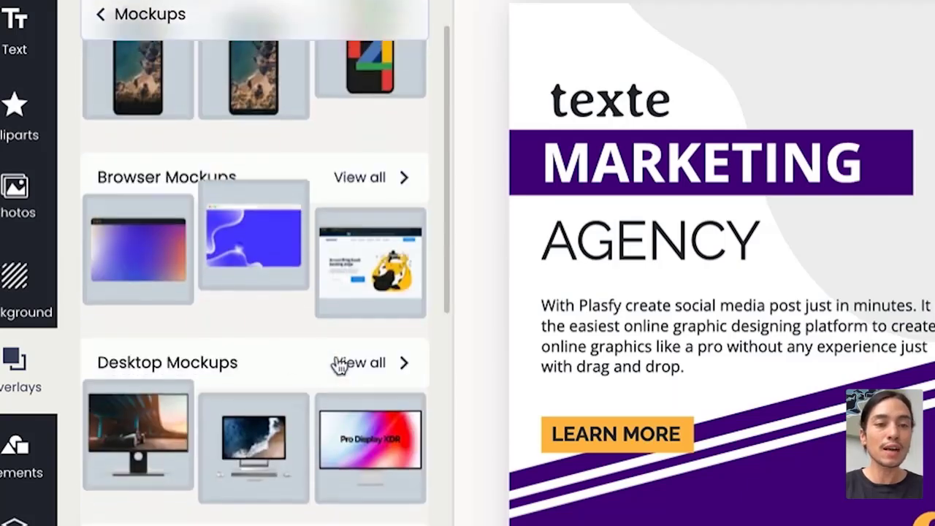
# - Examine the Desktop Mockups collection and the remaining mockup categories, and return to the main overlay categories
pyautogui.click(340, 363)
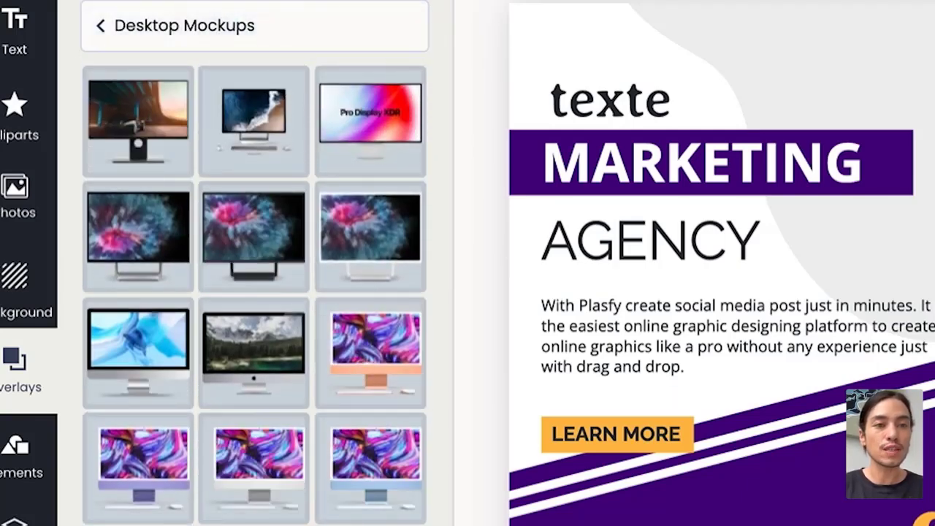
pyautogui.click(101, 25)
pyautogui.scroll(-12, 292, 255)
pyautogui.scroll(10, 299, 256)
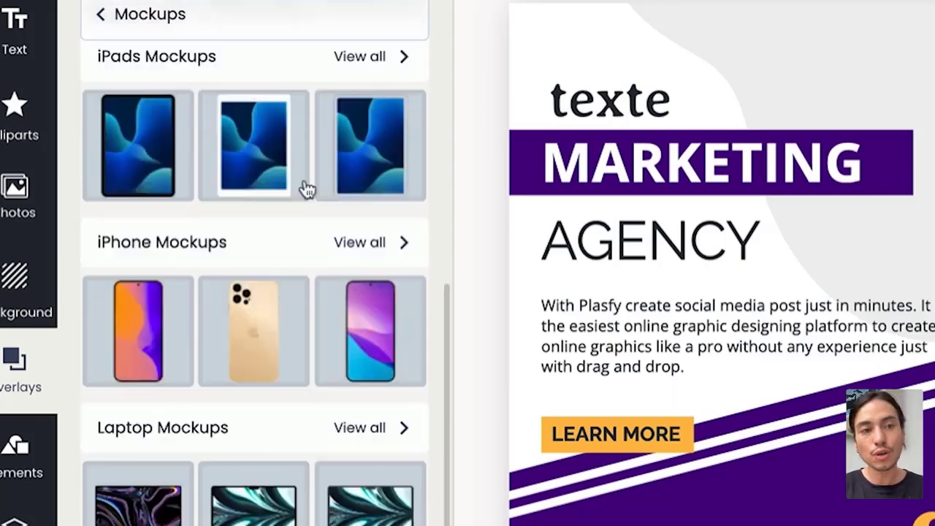
pyautogui.click(103, 28)
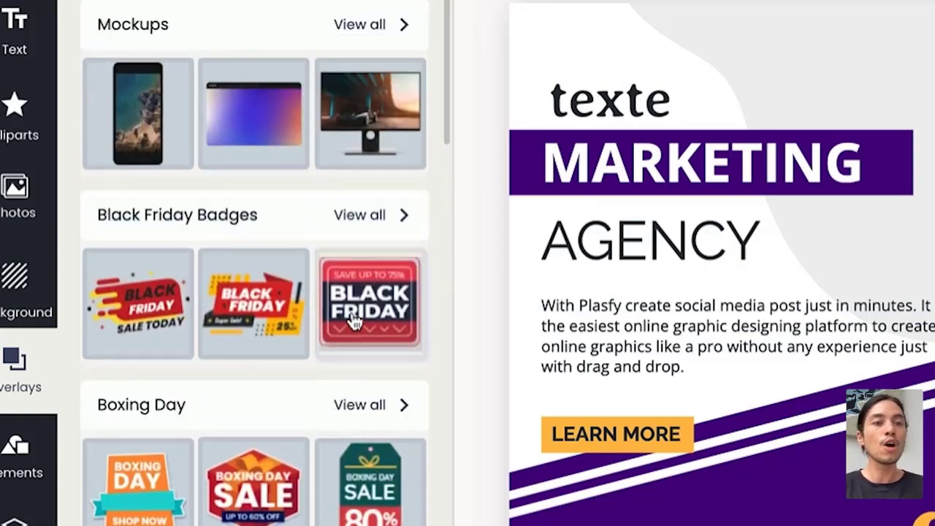
# - Add the round "BLACK BEST DISCOUNT FRIDAY" overlay from Black Friday Badge 8 and enlarge it over the photo
pyautogui.scroll(-1, 307, 292)
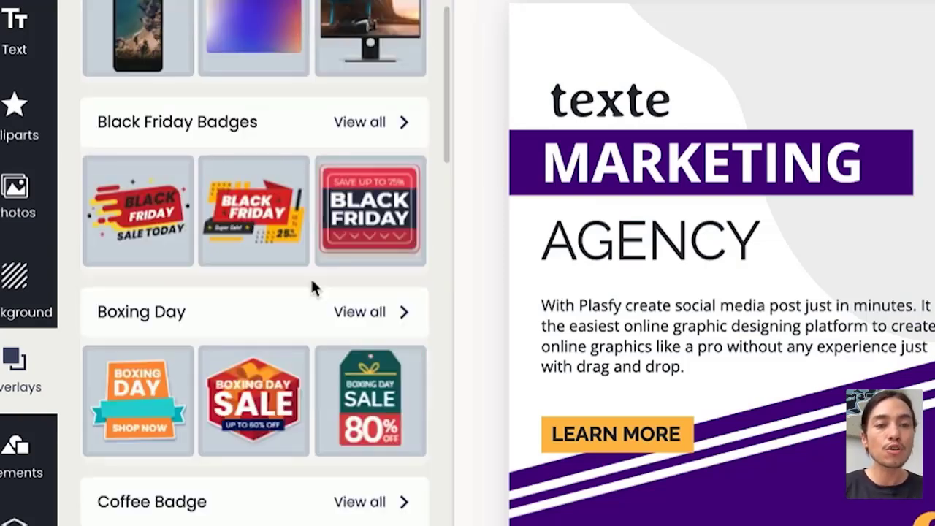
pyautogui.click(389, 119)
pyautogui.scroll(-14, 319, 181)
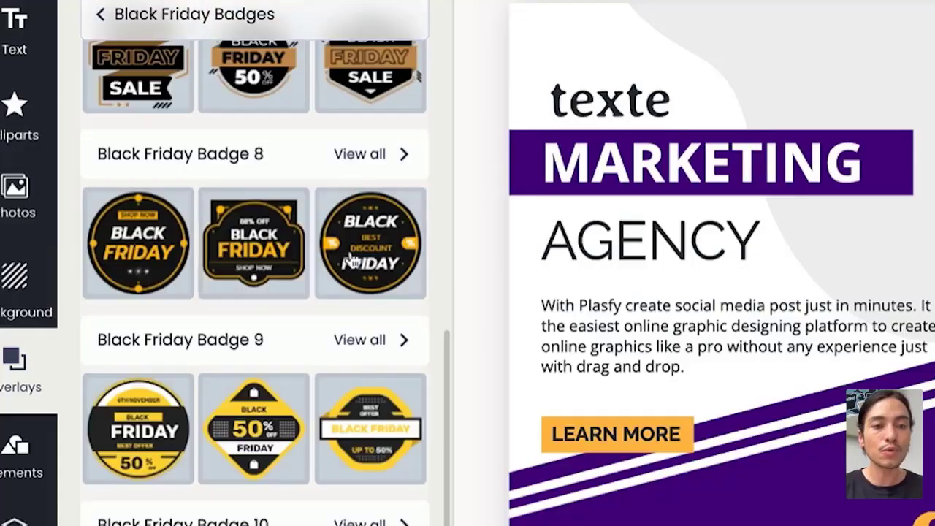
pyautogui.click(351, 261)
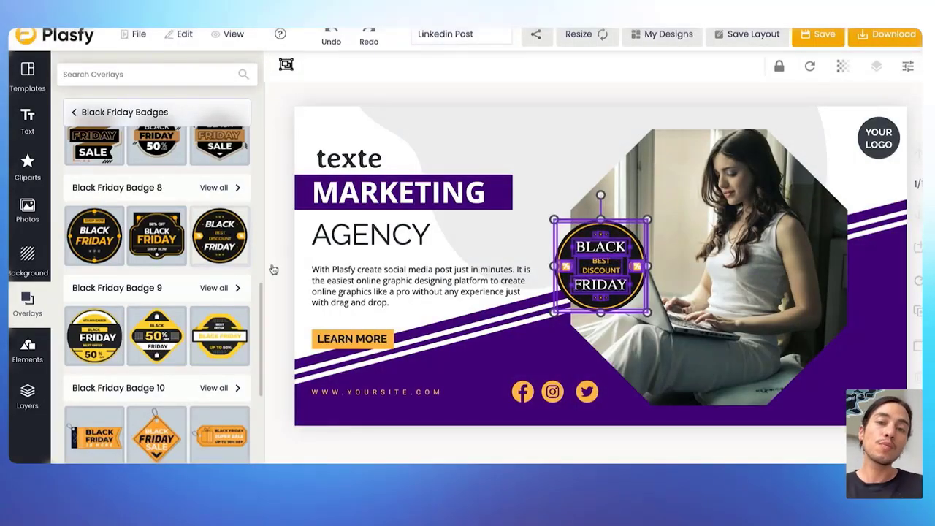
pyautogui.moveTo(654, 214); pyautogui.dragTo(739, 157)
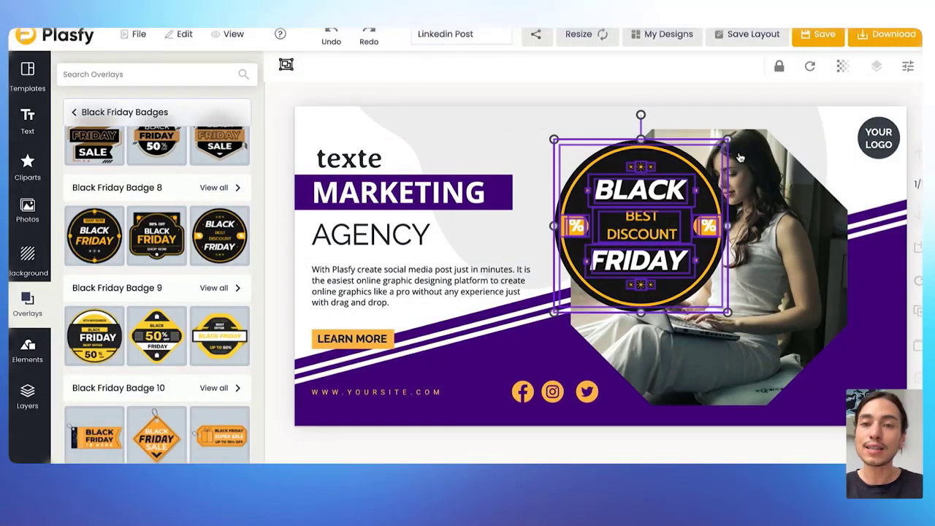
pyautogui.click(647, 192)
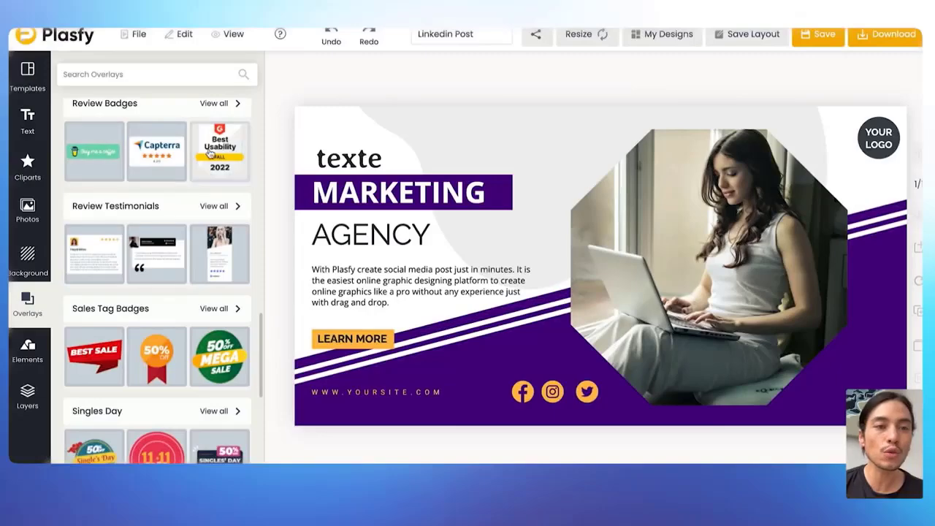
# - Examine the Review Badges overlays, including the G2, Google Review and Trustpilot groups, and return to the overlay categories
pyautogui.click(219, 103)
pyautogui.scroll(-3, 191, 204)
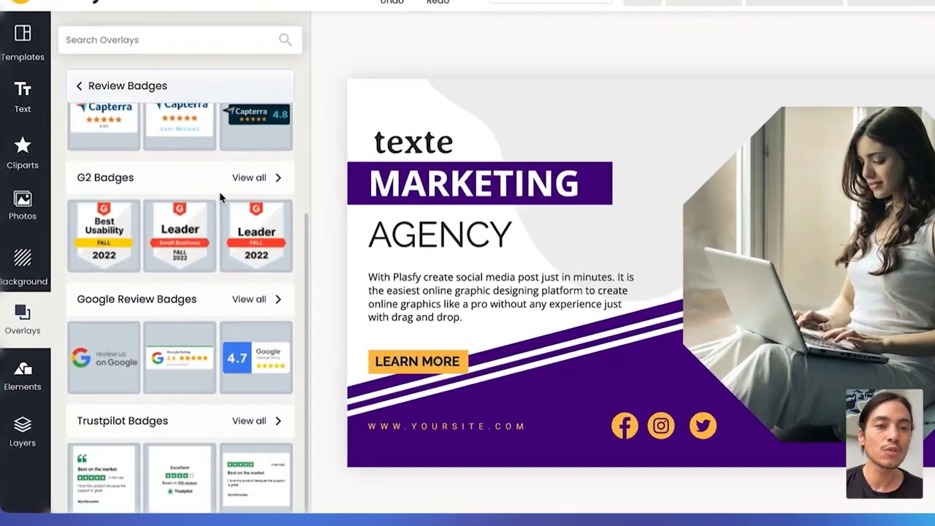
pyautogui.click(92, 86)
pyautogui.scroll(-5, 188, 212)
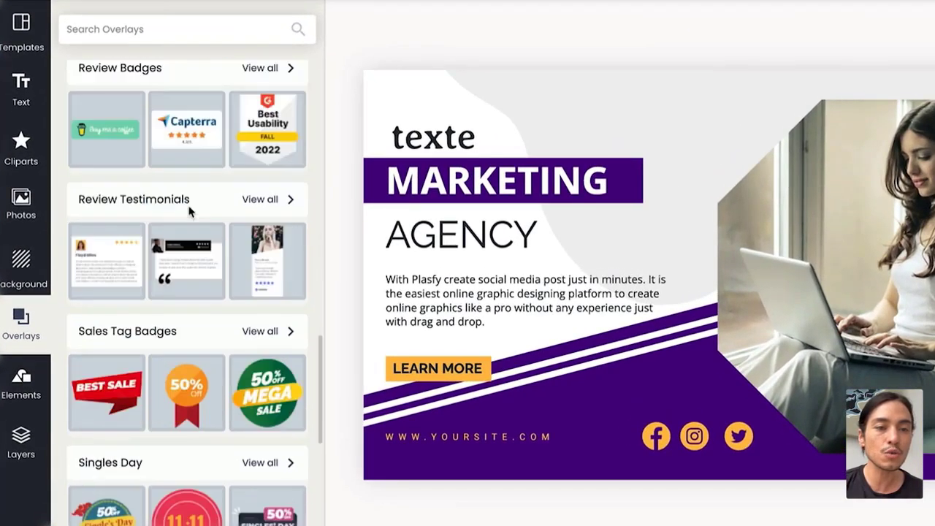
pyautogui.scroll(-1, 188, 211)
# - Add the first Review Testimonials card, enlarge it over the photo and open its review paragraph for editing
pyautogui.click(287, 140)
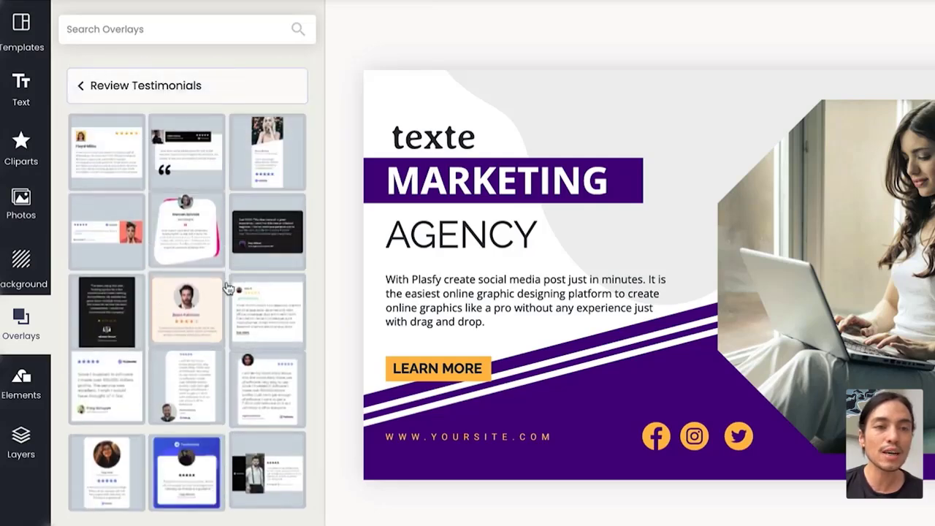
pyautogui.click(114, 166)
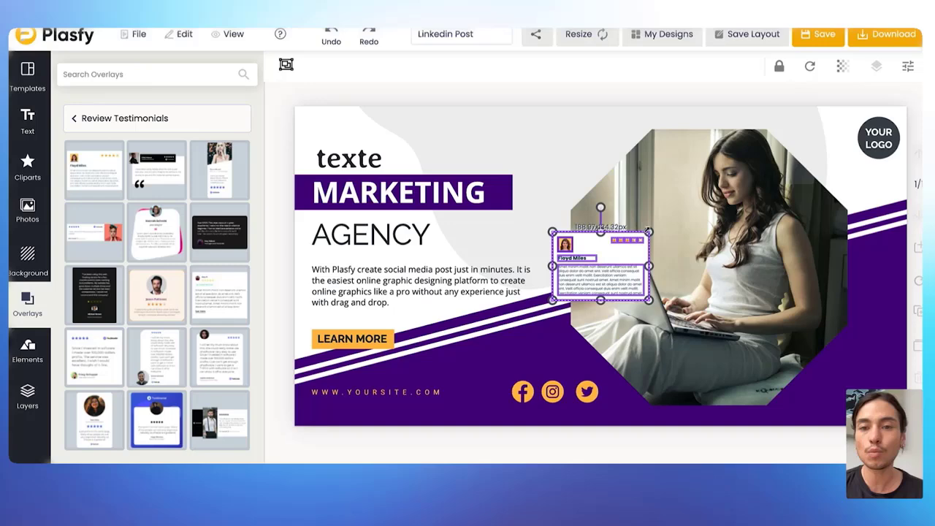
pyautogui.moveTo(647, 231); pyautogui.dragTo(828, 106)
pyautogui.doubleClick(690, 229)
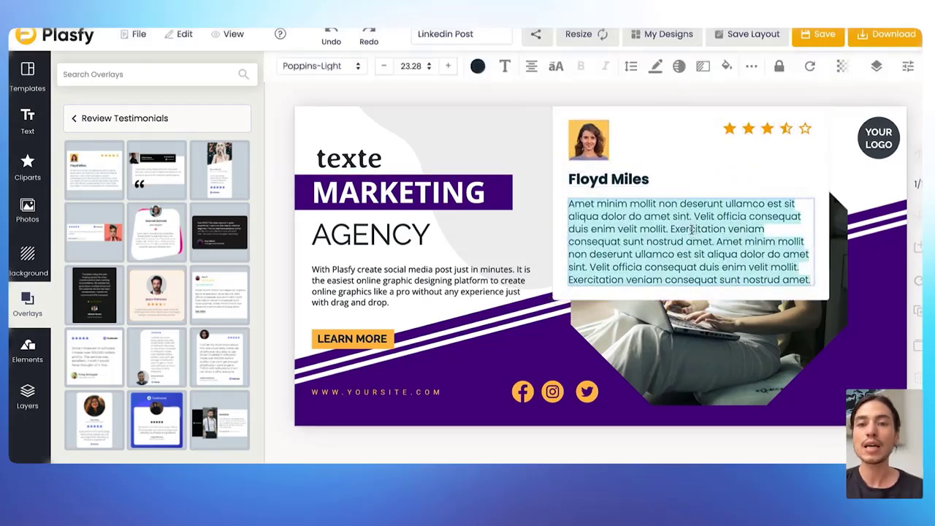
pyautogui.click(74, 117)
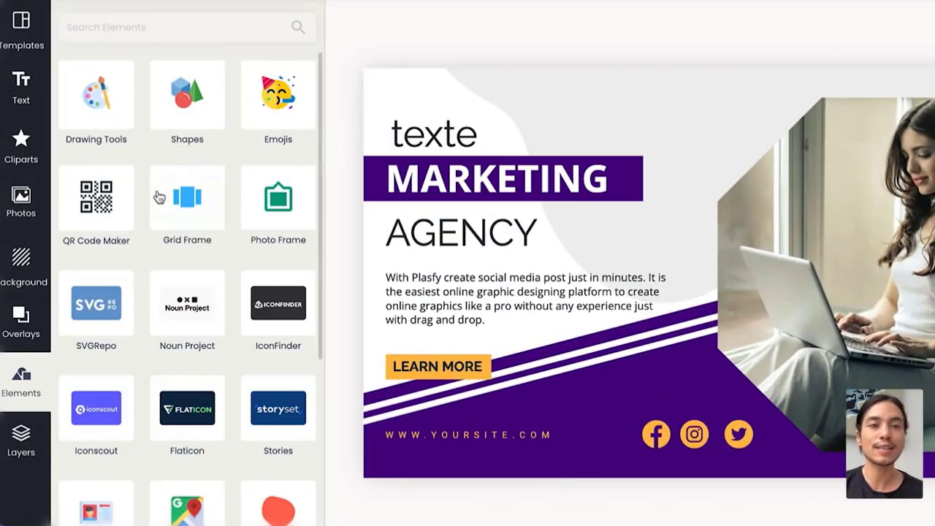
# - Draw a black freehand stroke above the MARKETING heading with the Pencil brush at width 20
pyautogui.click(110, 108)
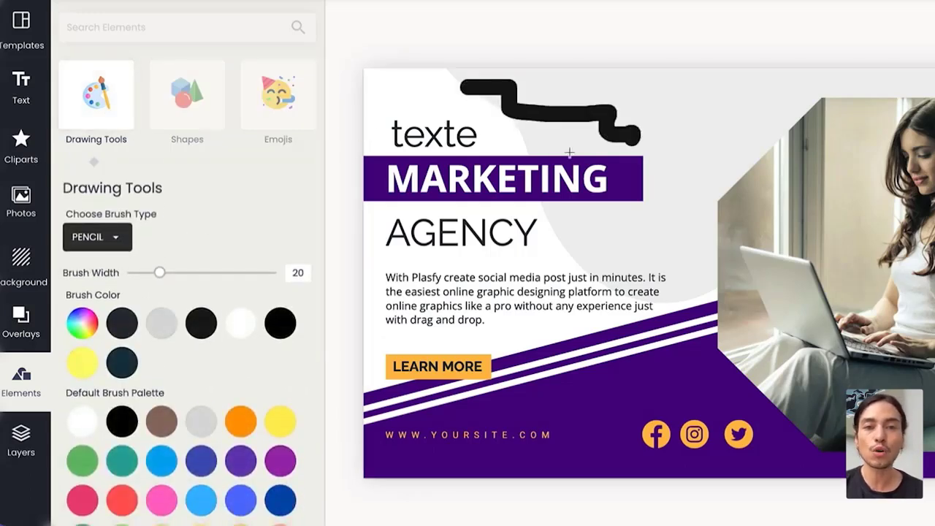
# - Browse the Shapes element categories down to Outline Shapes and add a small four-way arrow shape over the photo
pyautogui.click(185, 119)
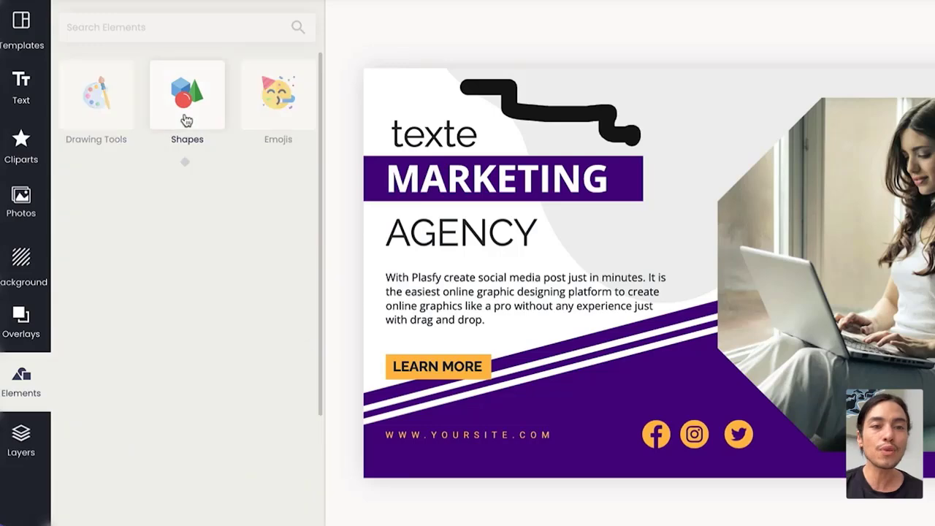
pyautogui.scroll(-12, 200, 327)
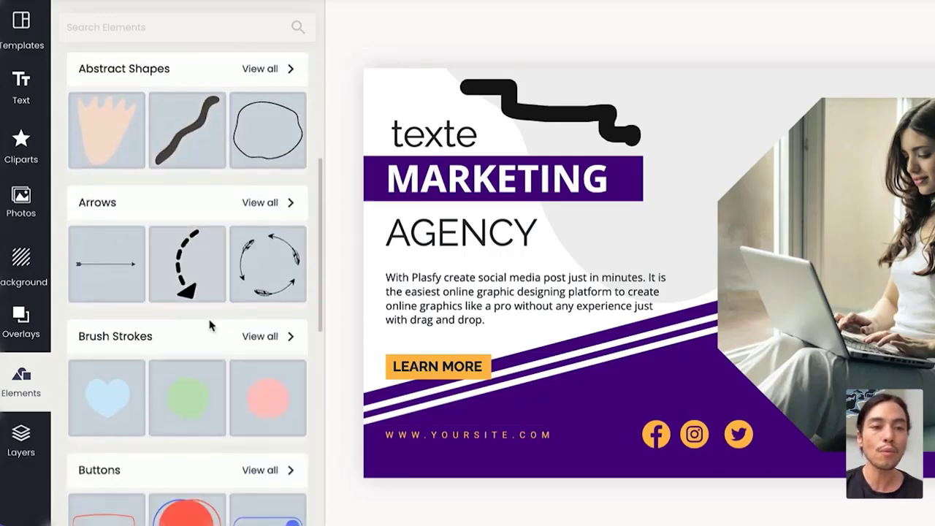
pyautogui.scroll(-7, 211, 327)
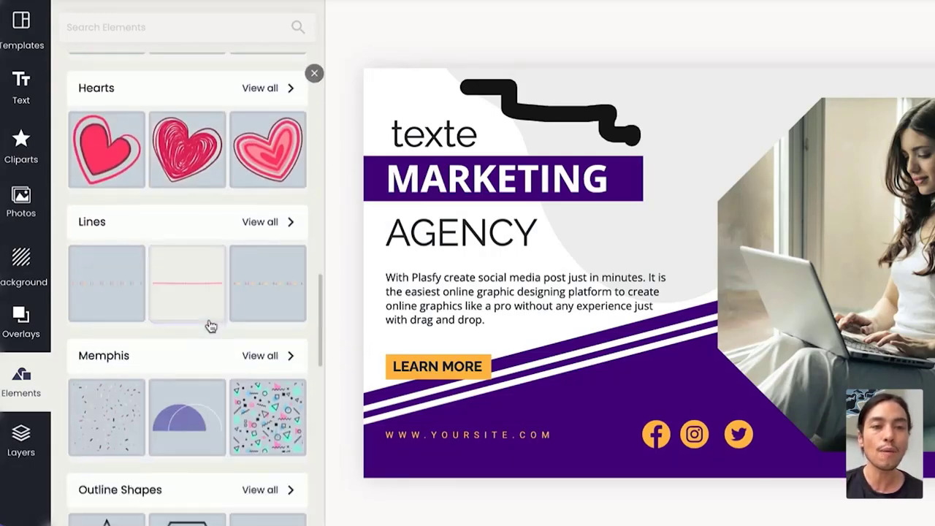
pyautogui.scroll(4, 210, 326)
pyautogui.scroll(8, 211, 326)
pyautogui.click(202, 270)
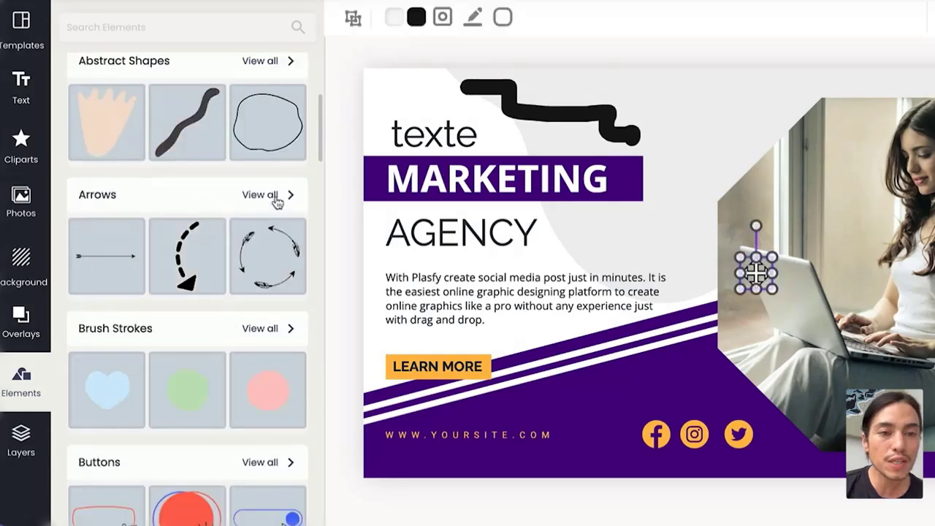
# - Examine the Arrows shapes collection, including Basic and Dashed Arrows, and the shape categories from Buttons to Cursors and beyond
pyautogui.scroll(-1, 241, 256)
pyautogui.scroll(6, 240, 255)
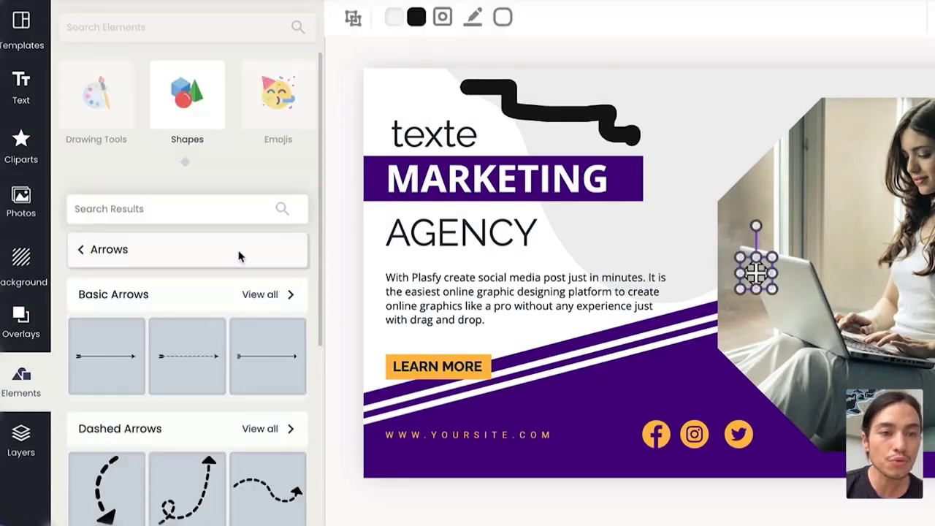
pyautogui.click(81, 251)
pyautogui.scroll(-18, 202, 256)
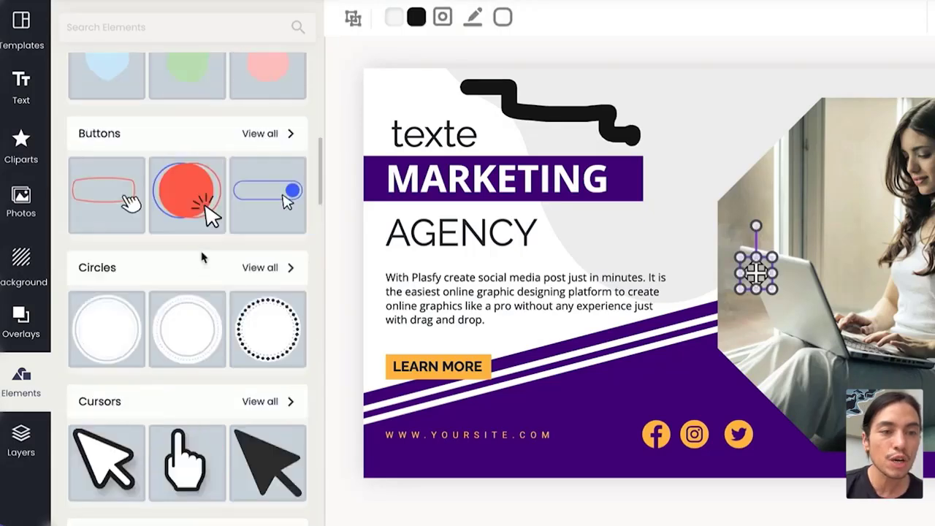
pyautogui.scroll(-5, 202, 256)
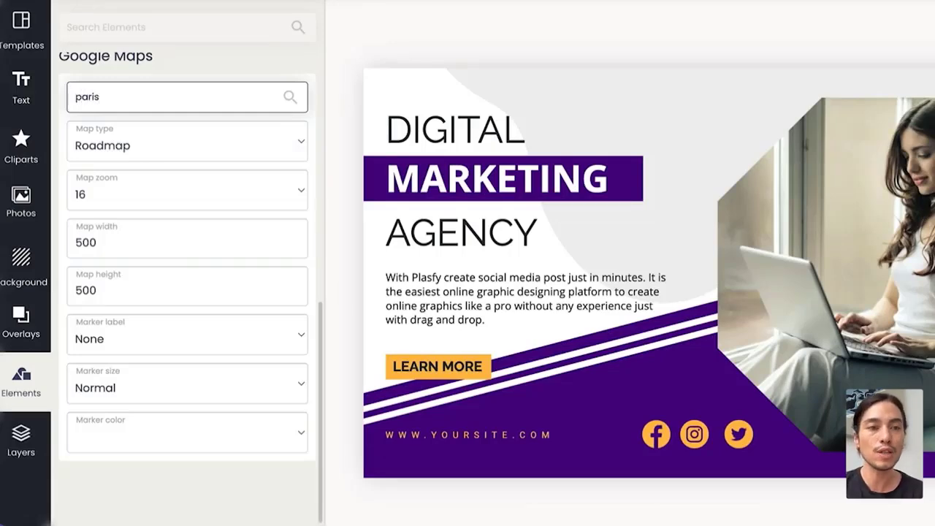
# - Insert the Google Maps roadmap of Paris into the design and try shifting it further over the photo
pyautogui.scroll(-2, 197, 367)
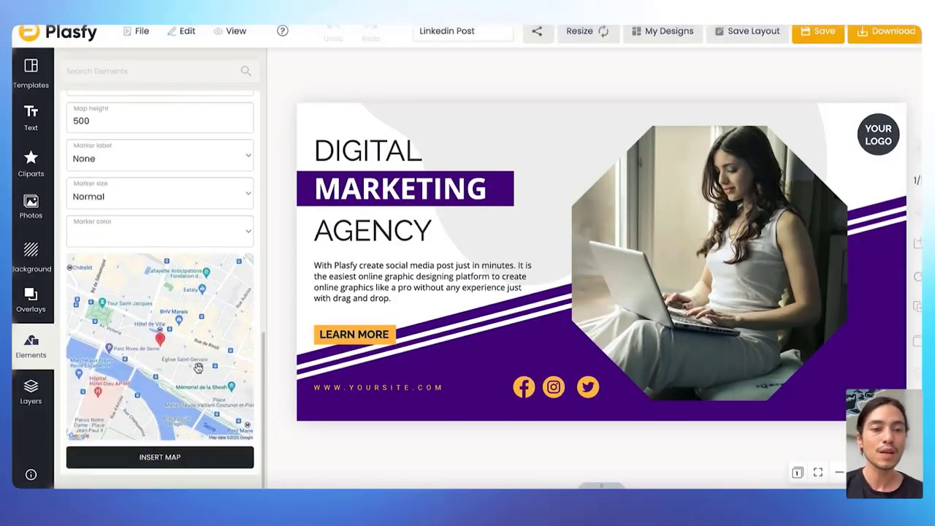
pyautogui.click(161, 458)
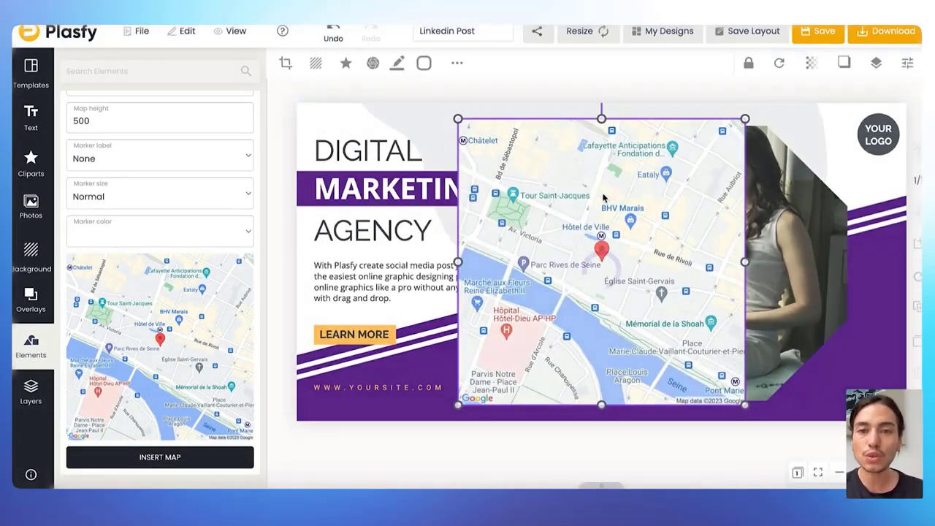
pyautogui.moveTo(606, 198); pyautogui.dragTo(674, 183)
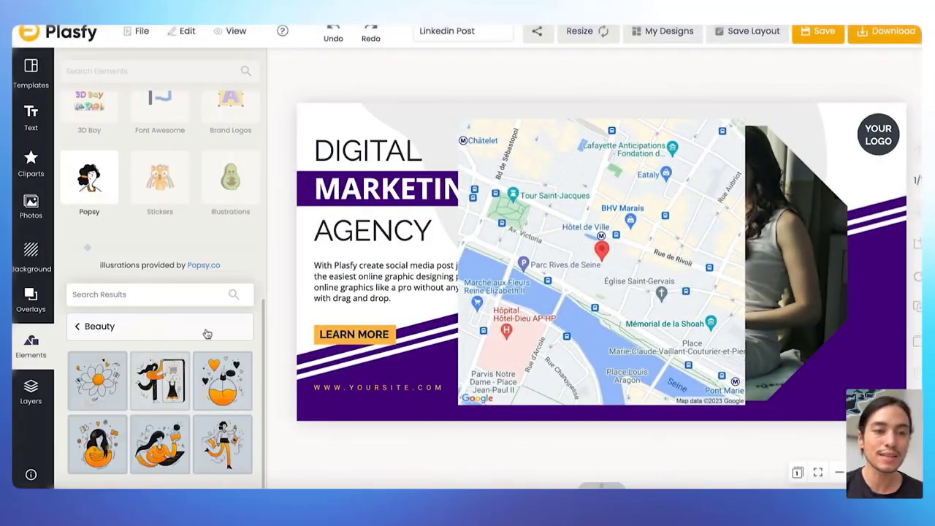
# - Examine the Stickers collection and the Popsy illustration categories, from Business and Christmas to Office, People, Podcast and Remote Work
pyautogui.click(155, 203)
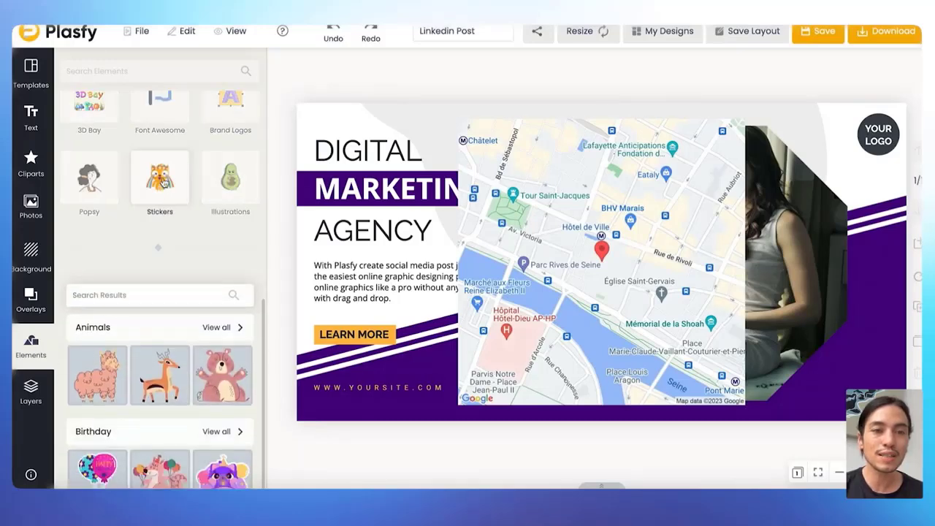
pyautogui.scroll(-7, 184, 267)
pyautogui.scroll(9, 183, 268)
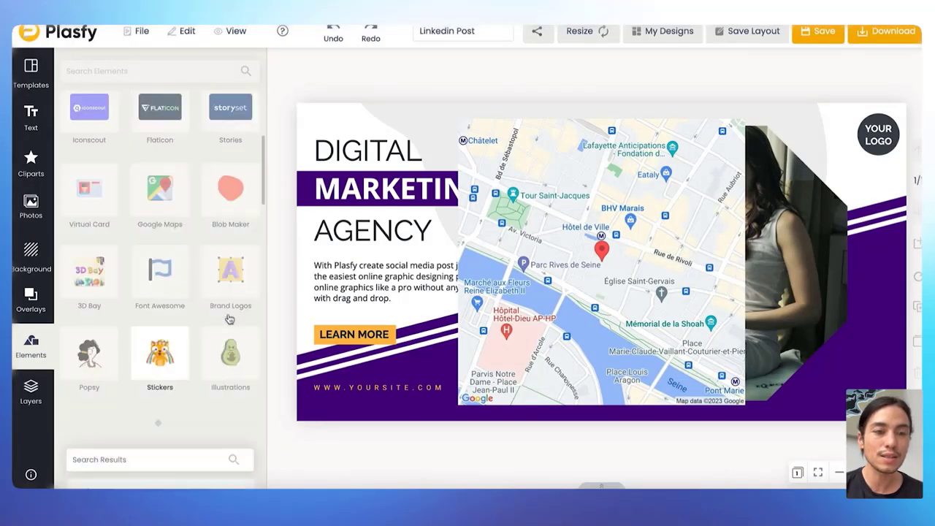
pyautogui.scroll(-3, 229, 319)
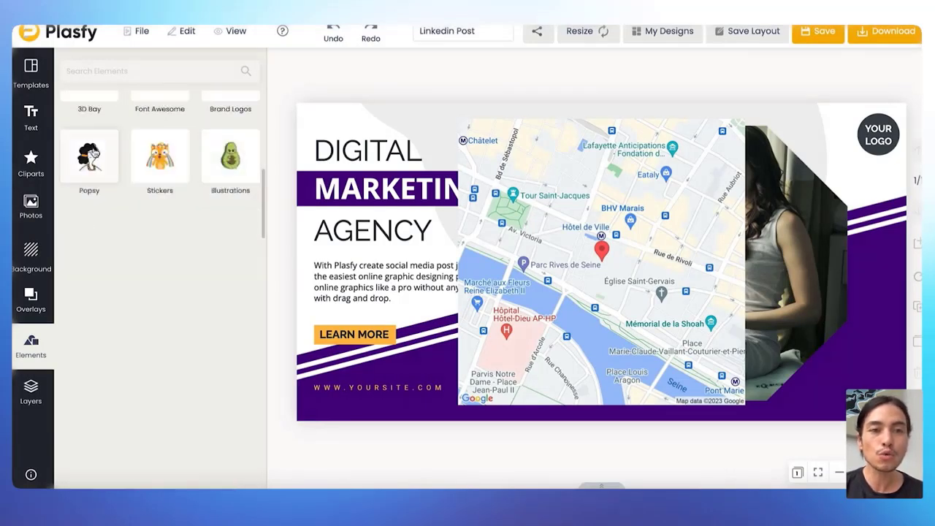
pyautogui.scroll(-10, 177, 277)
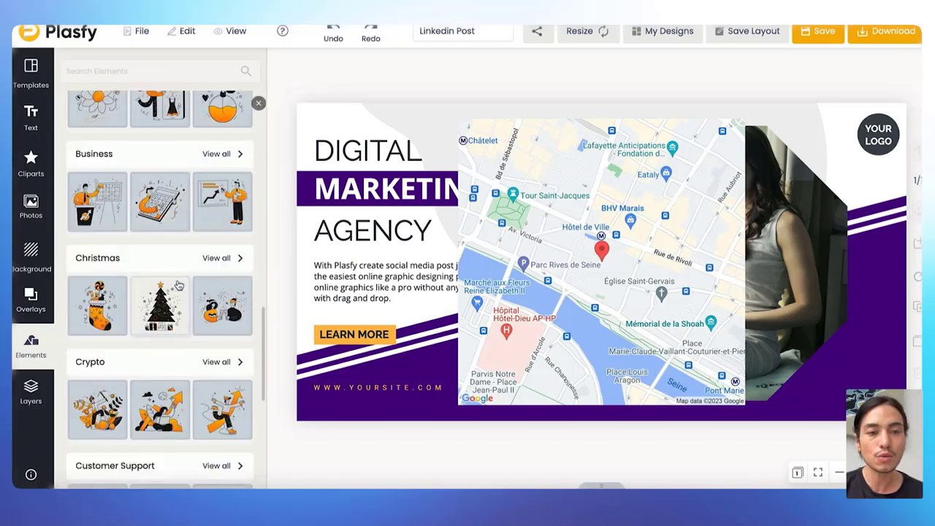
pyautogui.scroll(-15, 148, 272)
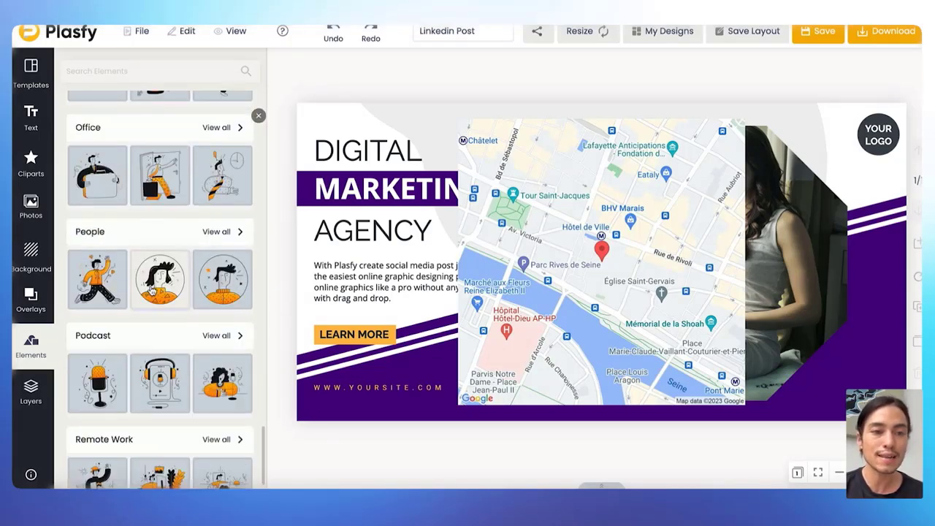